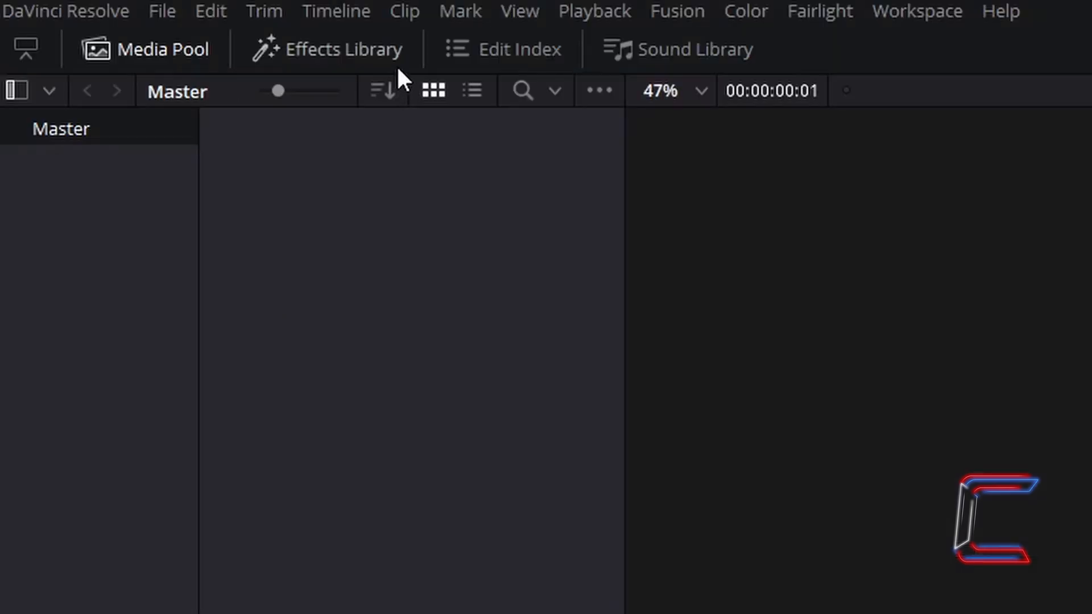
Add a Fusion Composition from the effects library to the start of the empty timeline
{"action": "left_click", "coordinate": [397, 65]}
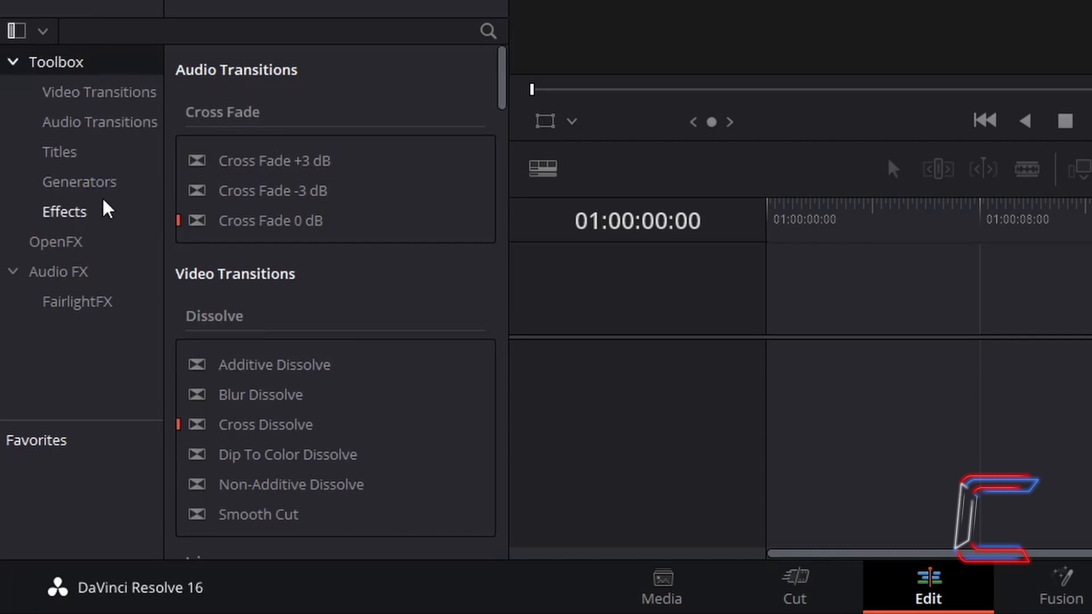
{"action": "left_click", "coordinate": [107, 212]}
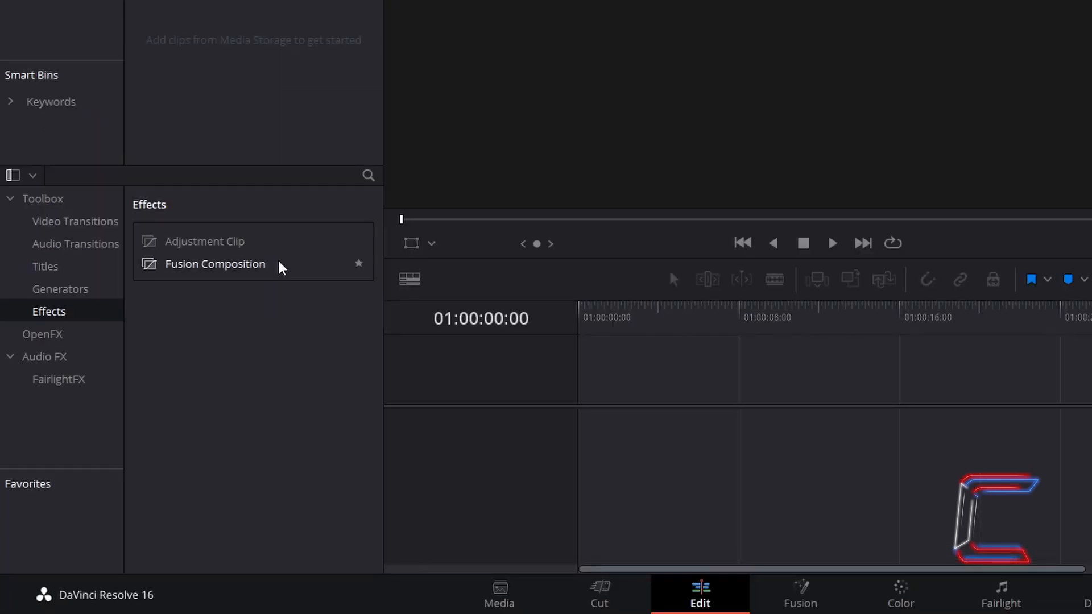
{"action": "left_click_drag", "start_coordinate": [281, 267], "coordinate": [588, 395]}
Move the playhead to 01:00:05:00 at the clip's end and open the Fusion Composition clip in the Fusion page
{"action": "left_click_drag", "start_coordinate": [585, 308], "coordinate": [749, 322]}
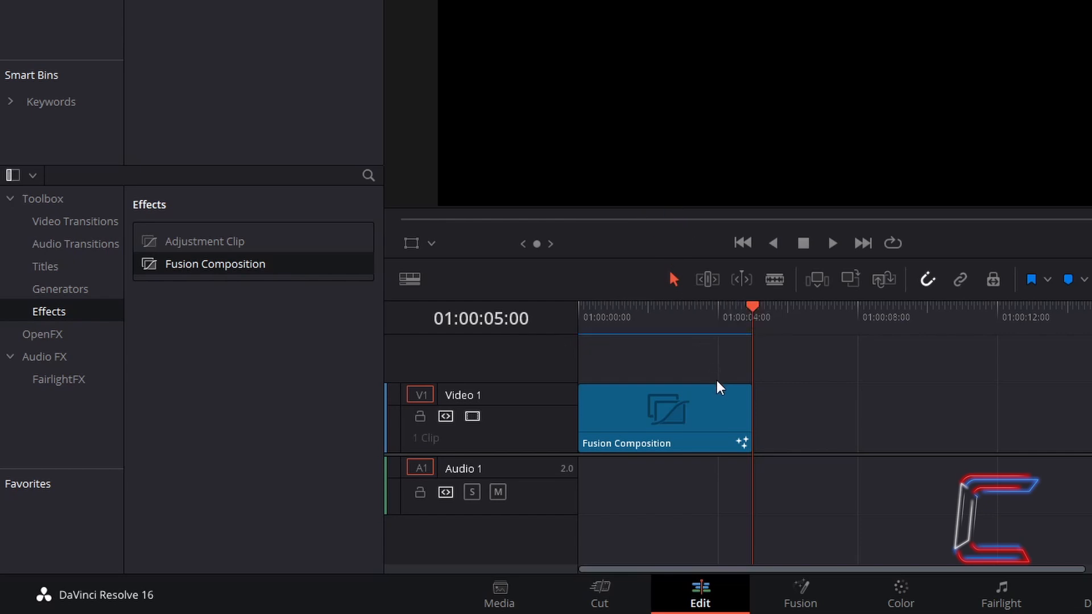
{"action": "mouse_move", "coordinate": [746, 412]}
{"action": "left_mouse_down"}
{"action": "mouse_move", "coordinate": [773, 398]}
{"action": "mouse_move", "coordinate": [883, 391]}
{"action": "mouse_move", "coordinate": [711, 407]}
{"action": "mouse_move", "coordinate": [826, 404]}
{"action": "mouse_move", "coordinate": [719, 412]}
{"action": "mouse_move", "coordinate": [751, 406]}
{"action": "left_mouse_up"}
{"action": "right_click", "coordinate": [692, 402]}
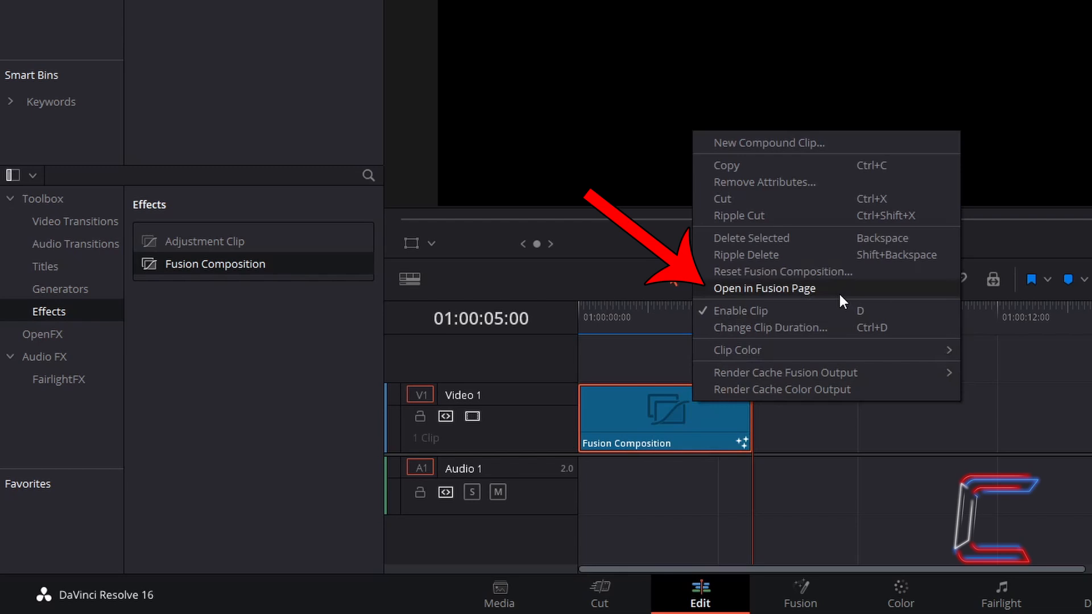
{"action": "left_click", "coordinate": [838, 292]}
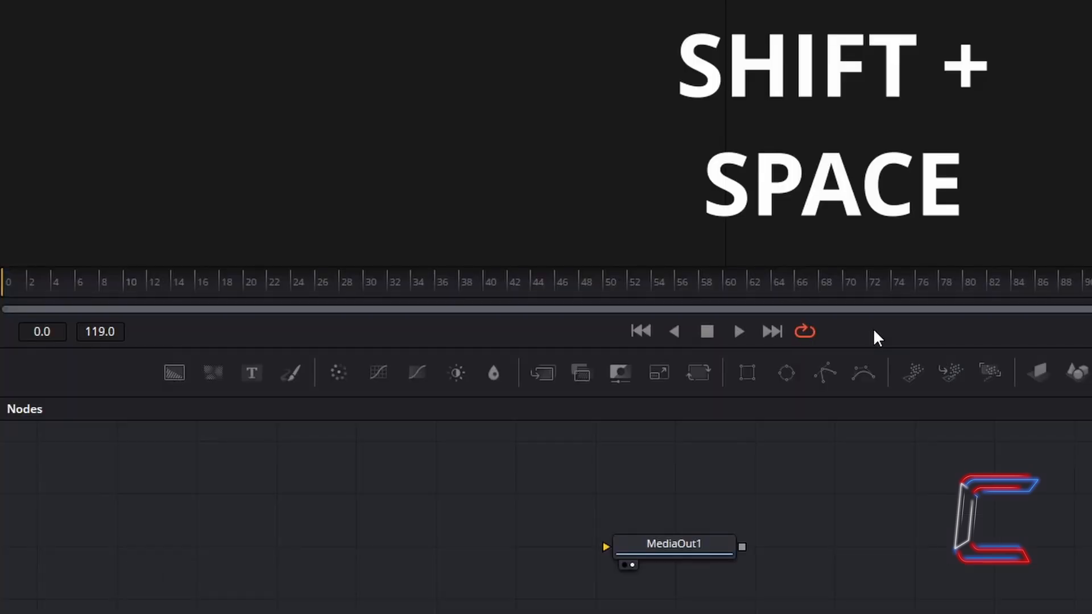
Find the Ellipse tool and add it to the node graph
{"action": "key", "text": "shift+space"}
{"action": "type", "text": "ellipse"}
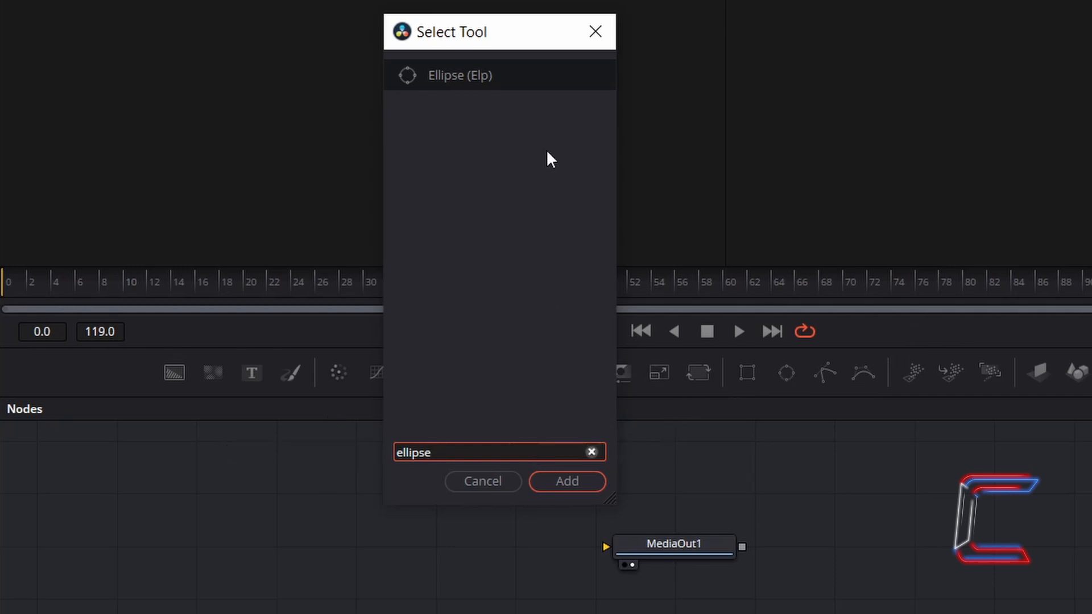
{"action": "left_click", "coordinate": [507, 89]}
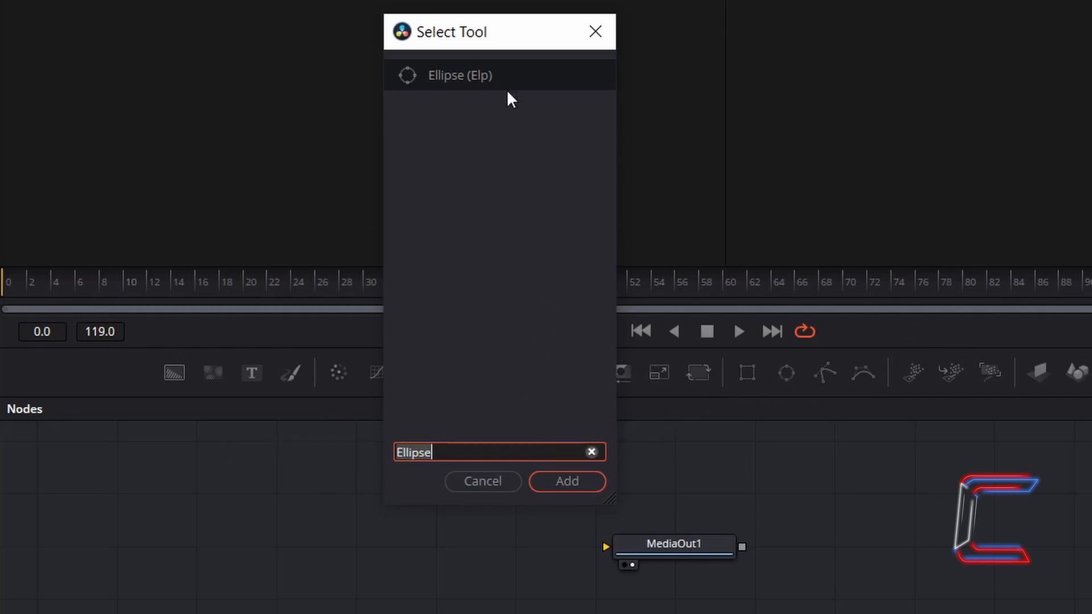
{"action": "left_click", "coordinate": [585, 487]}
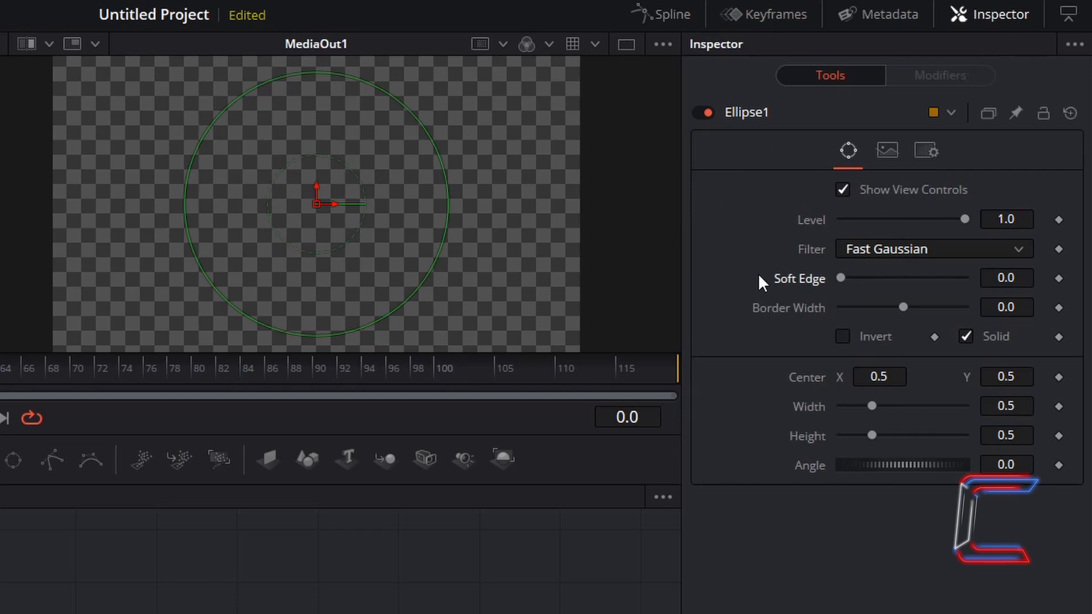
Set the ellipse's soft edge to 0.05 and its border width to 0.035
{"action": "left_click", "coordinate": [1024, 279]}
{"action": "type", "text": "0.05"}
{"action": "key", "text": "Tab"}
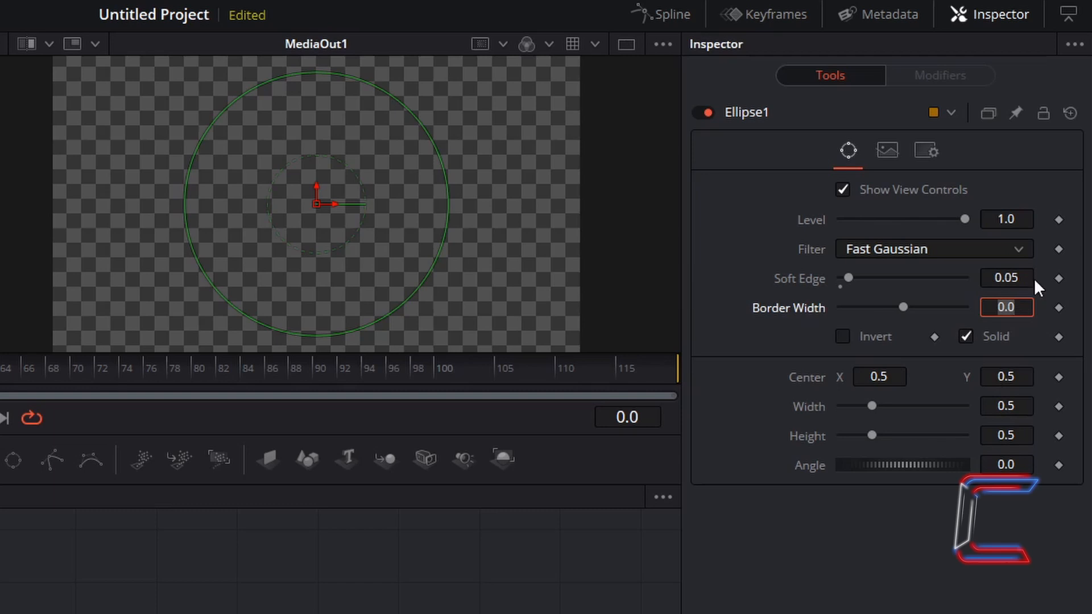
{"action": "left_click", "coordinate": [1029, 310]}
{"action": "type", "text": "35"}
{"action": "key", "text": "Tab"}
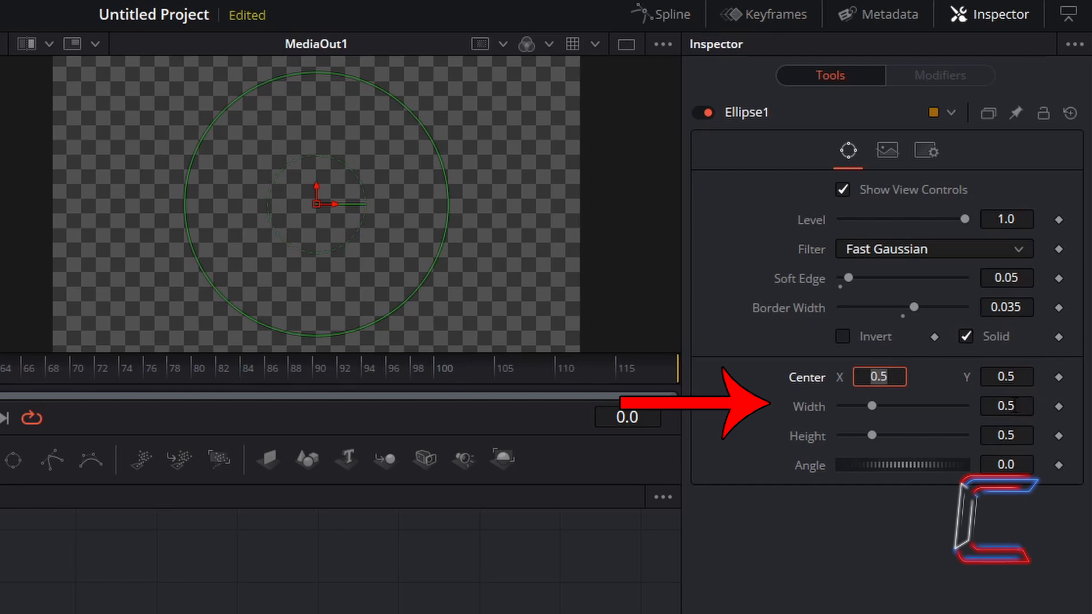
Set both the width and the height of the ellipse to 0.05
{"action": "left_click", "coordinate": [1031, 405]}
{"action": "key", "text": "BackSpace"}
{"action": "type", "text": "0.05"}
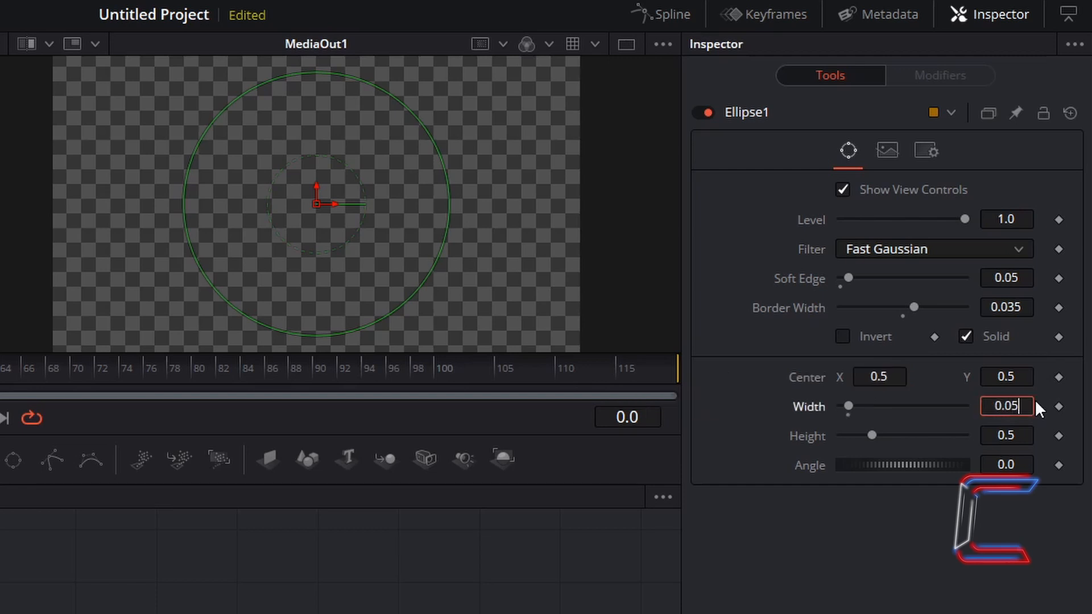
{"action": "key", "text": "Tab"}
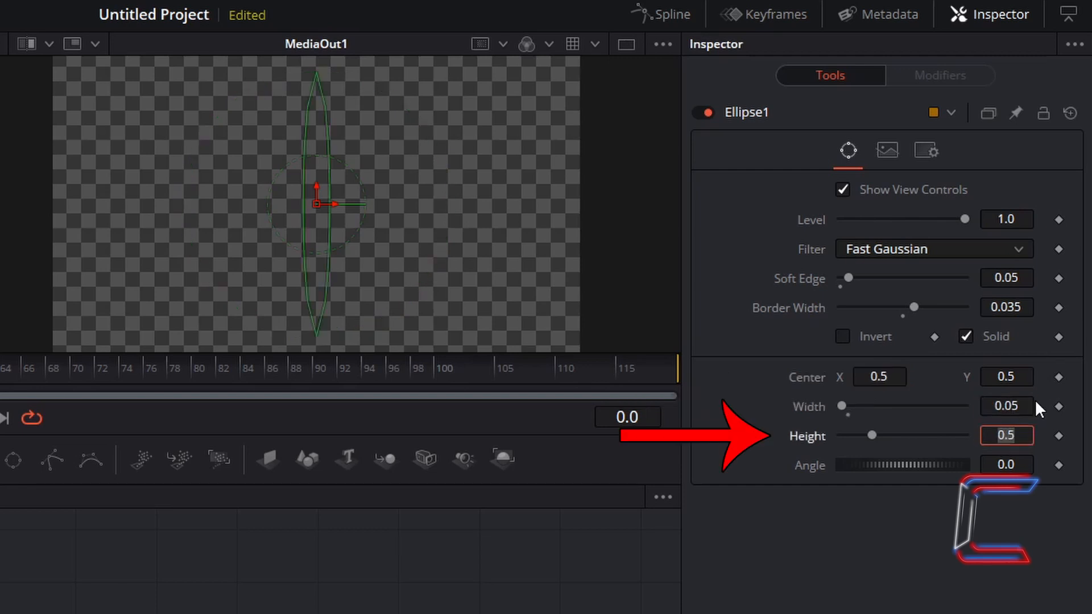
{"action": "type", "text": "0.05"}
{"action": "key", "text": "Tab"}
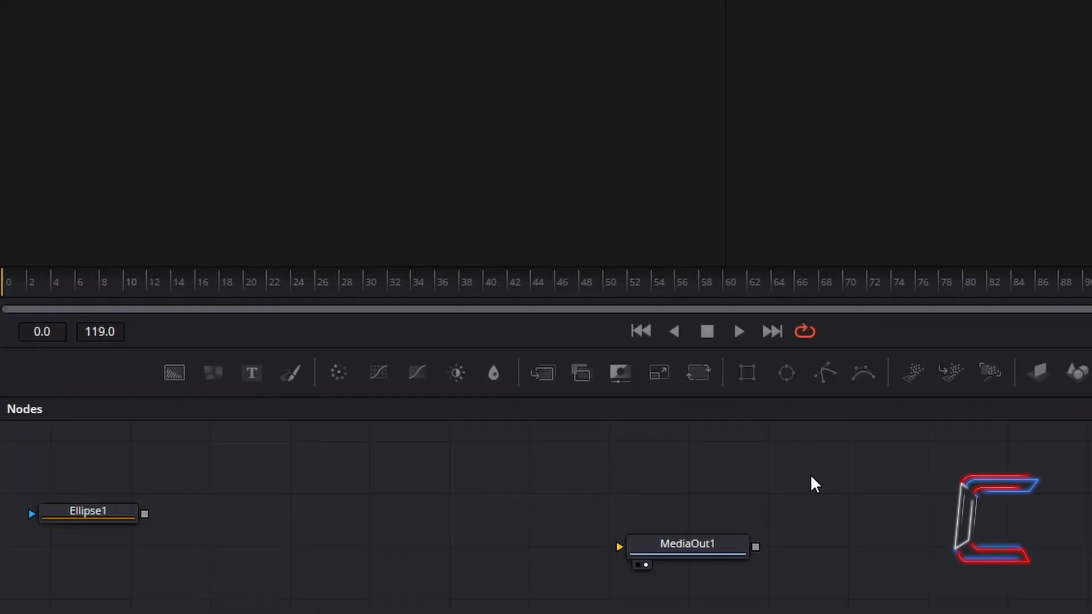
Find the pEmitter tool and add it to the node graph as a separate node
{"action": "key", "text": "shift+space"}
{"action": "type", "text": "pEmitter"}
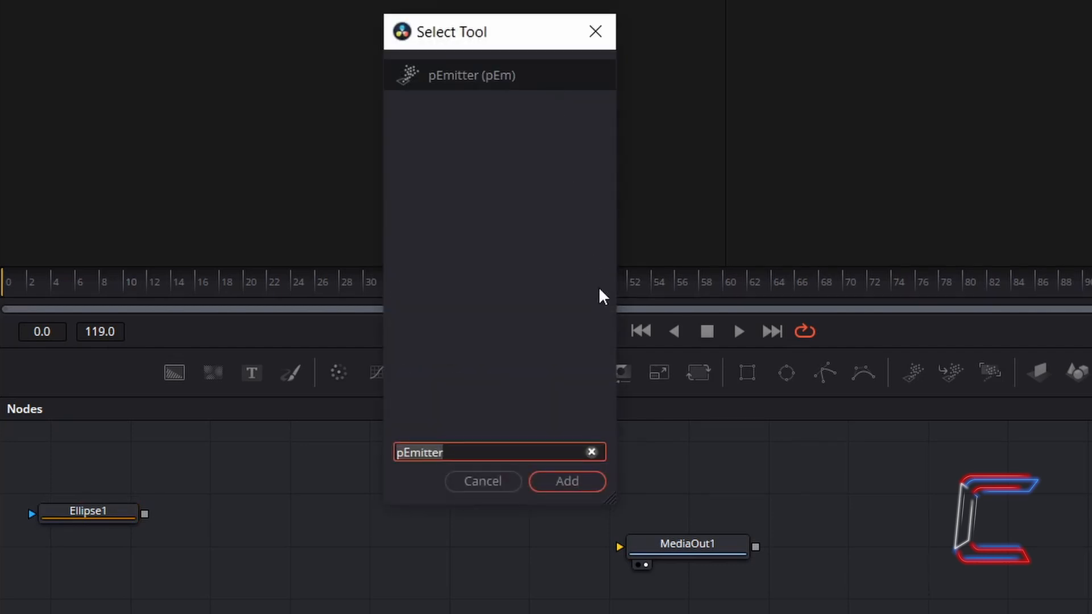
{"action": "left_click", "coordinate": [579, 488]}
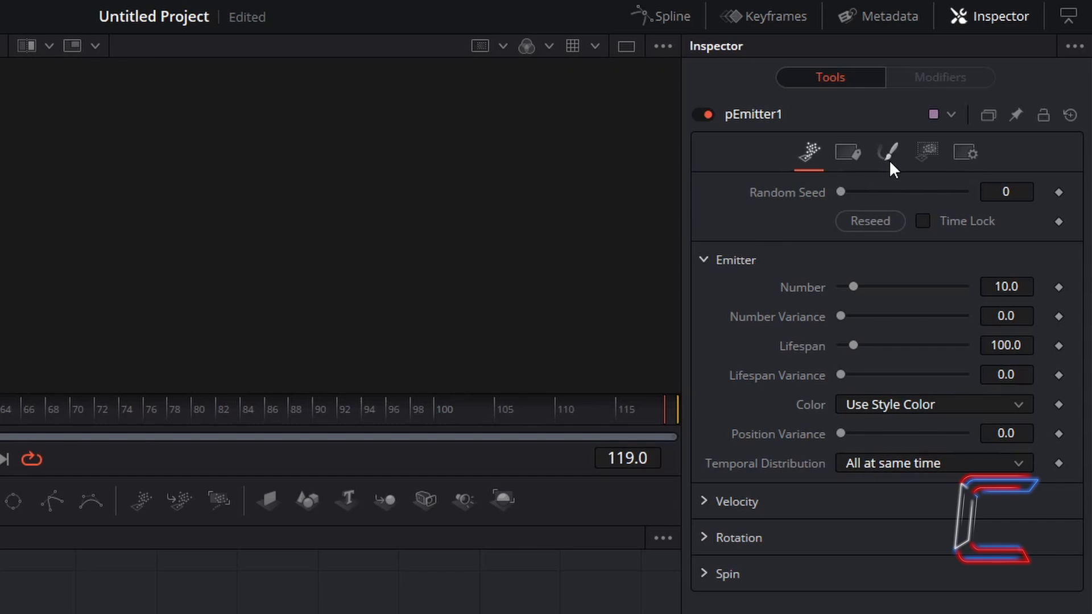
Set the particle emitter's style to Bitmap and connect the Ellipse1 output to the pEmitter1 input
{"action": "left_click", "coordinate": [889, 160]}
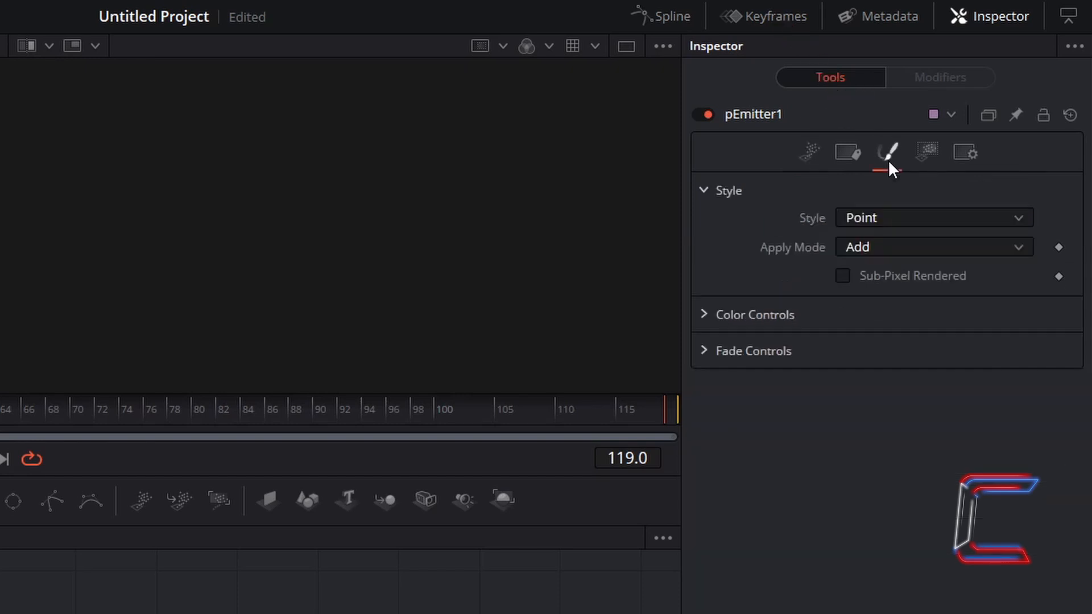
{"action": "left_click", "coordinate": [909, 216]}
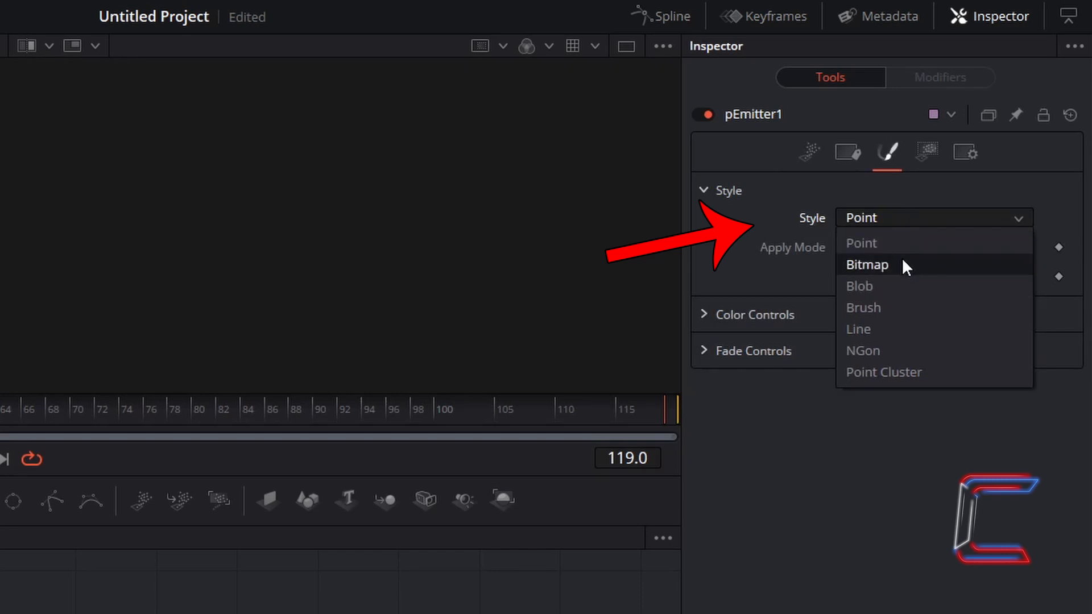
{"action": "left_click", "coordinate": [903, 265]}
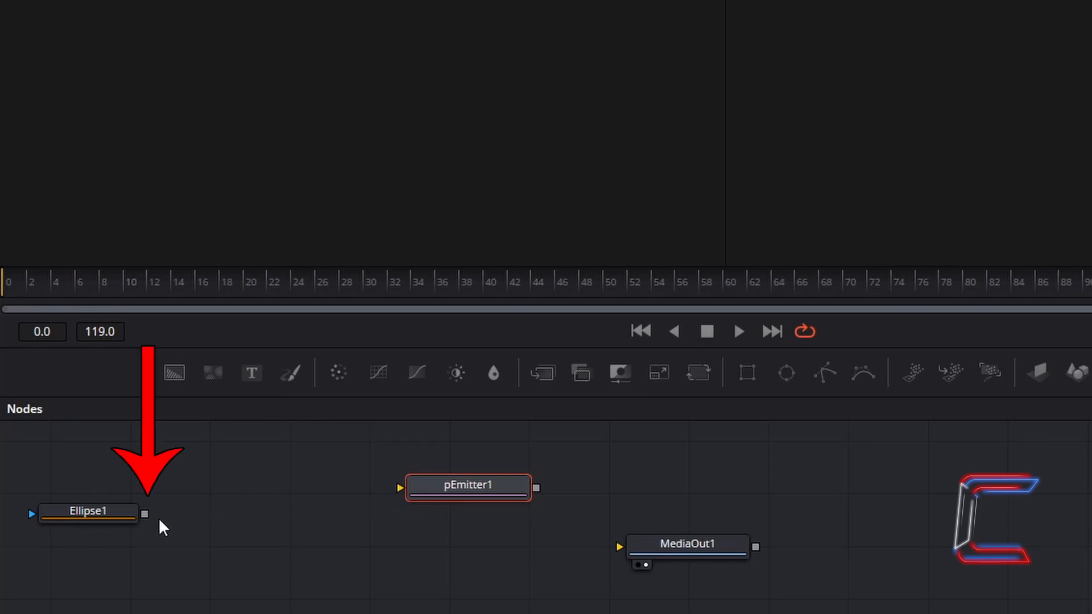
{"action": "left_click_drag", "start_coordinate": [145, 514], "coordinate": [214, 524]}
{"action": "mouse_move", "coordinate": [435, 506]}
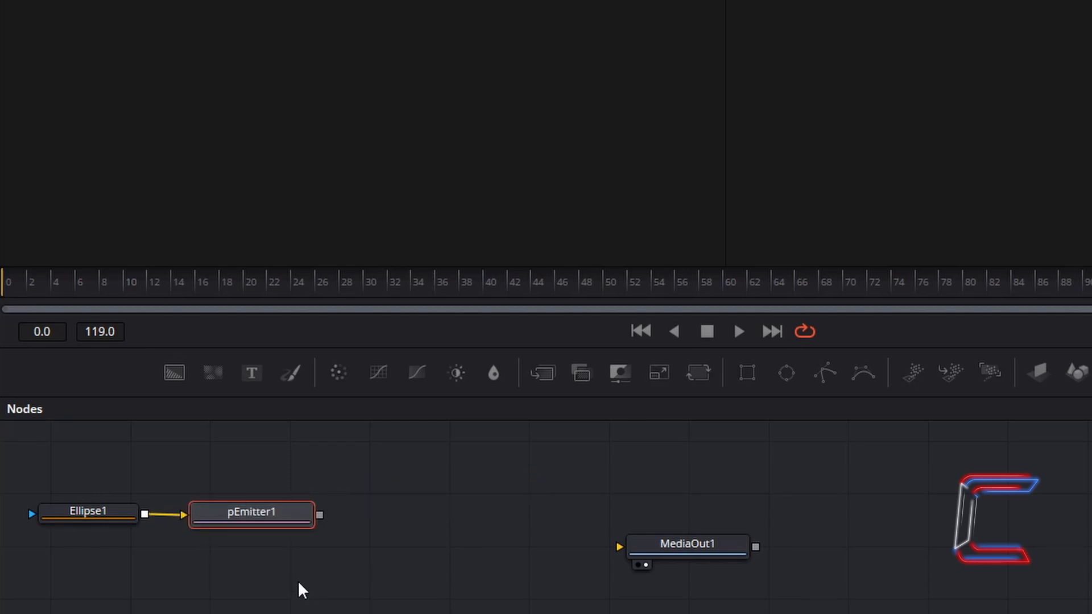
Add a pTurbulence node after pEmitter1, followed by a pRender node chained to the turbulence
{"action": "key", "text": "shift+space"}
{"action": "type", "text": "pTurbulence"}
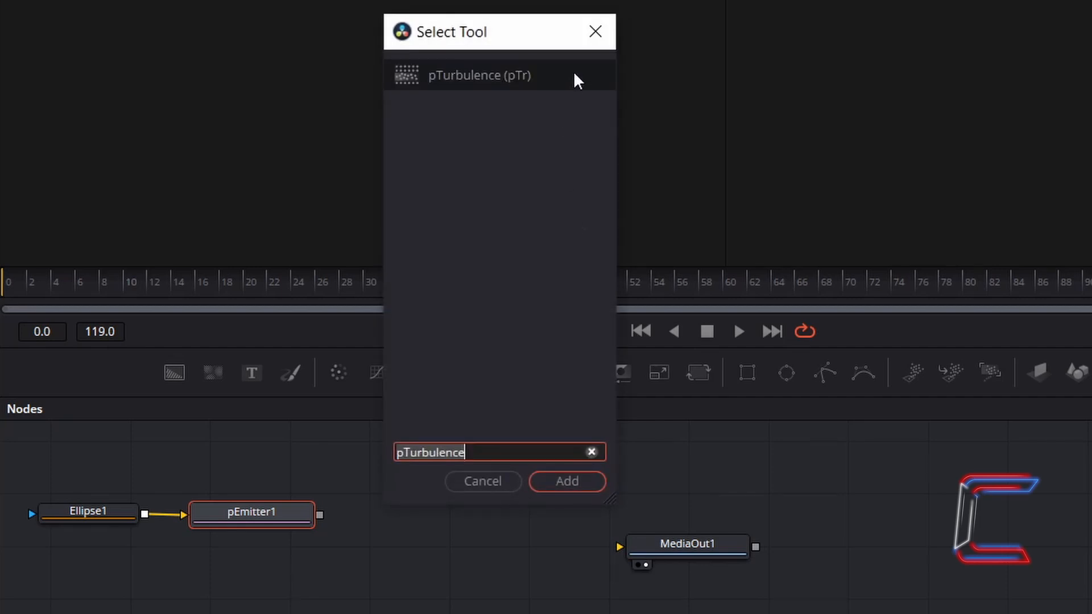
{"action": "left_click", "coordinate": [595, 485]}
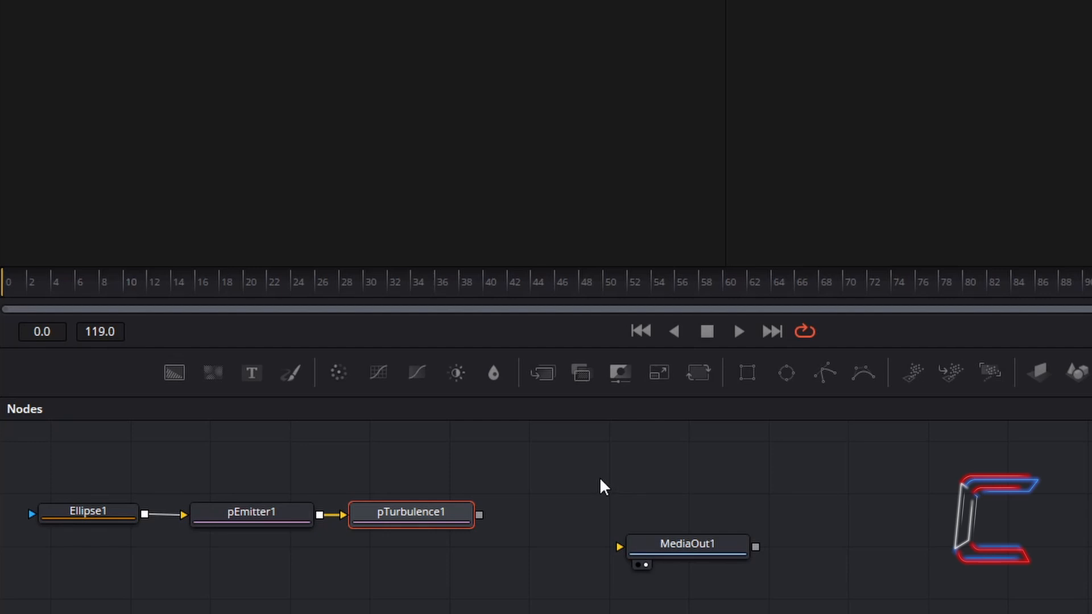
{"action": "key", "text": "shift+space"}
{"action": "type", "text": "pRender"}
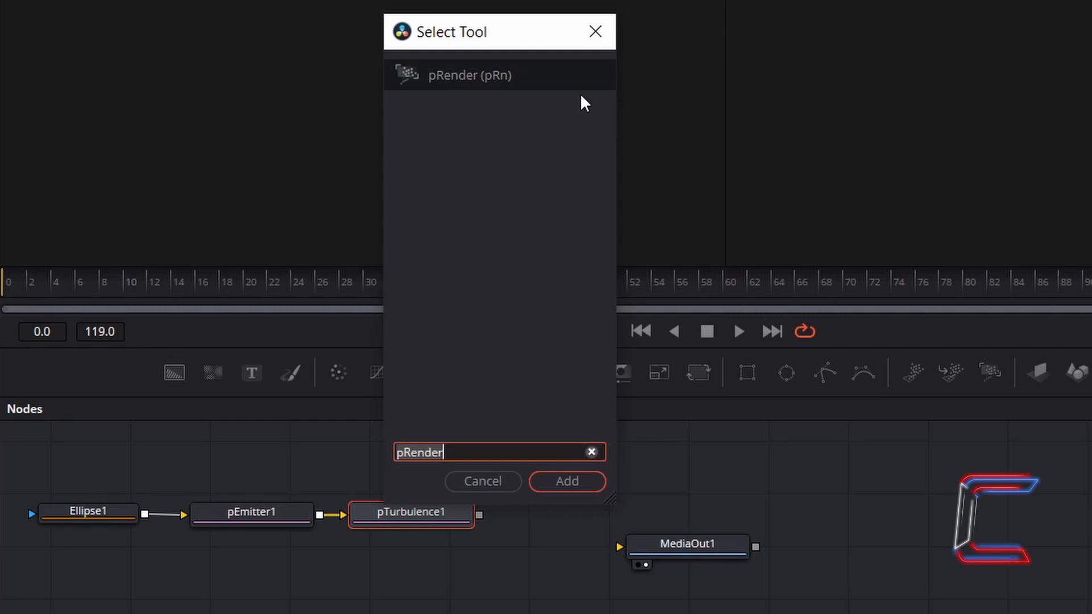
{"action": "left_click", "coordinate": [570, 482]}
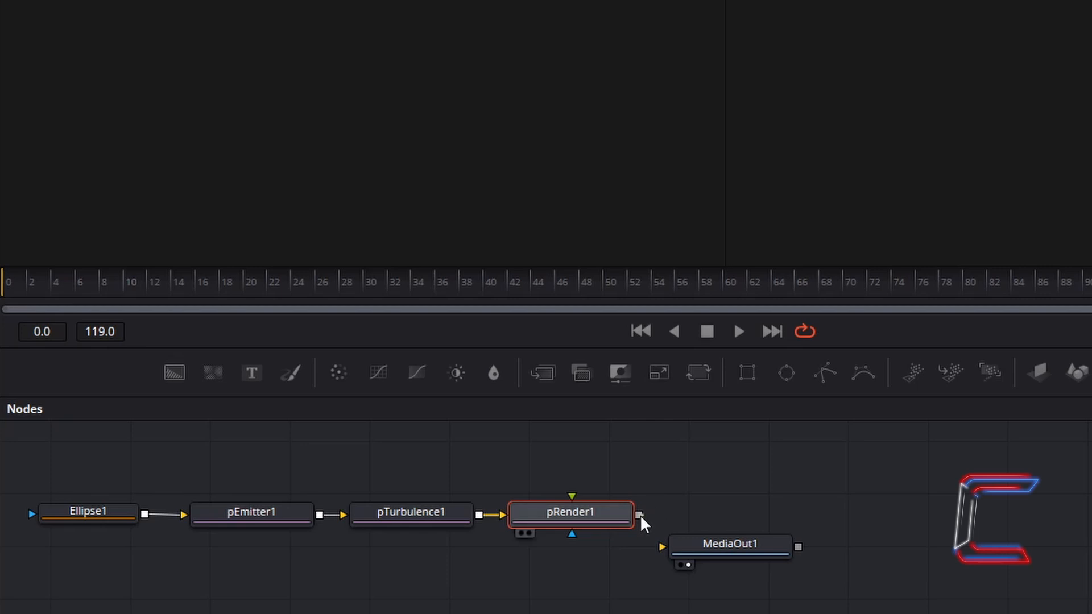
Connect the pRender1 output to MediaOut1 and display MediaOut1 in the second viewer
{"action": "left_click_drag", "start_coordinate": [640, 516], "coordinate": [659, 544]}
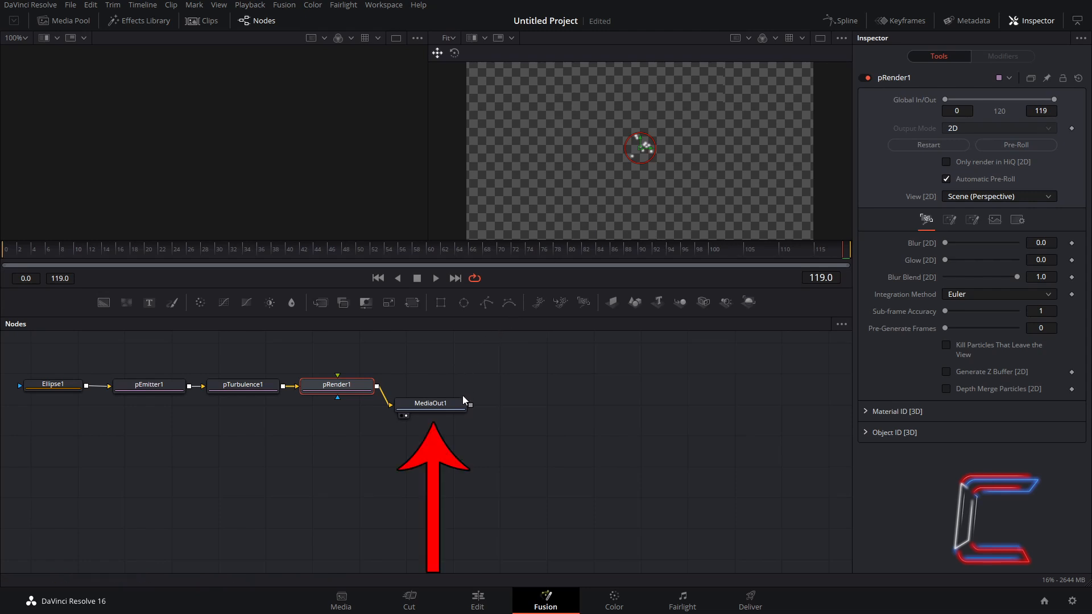
{"action": "left_click_drag", "start_coordinate": [461, 410], "coordinate": [600, 215]}
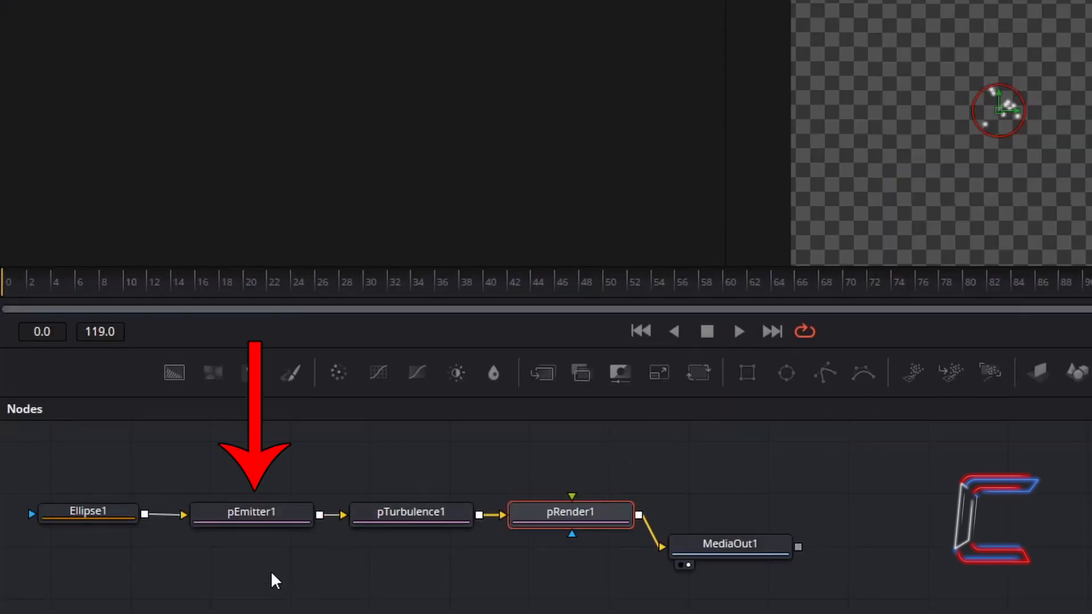
Set pEmitter1's particle number to 1.0 and its number variance to 3.0
{"action": "left_click", "coordinate": [289, 520]}
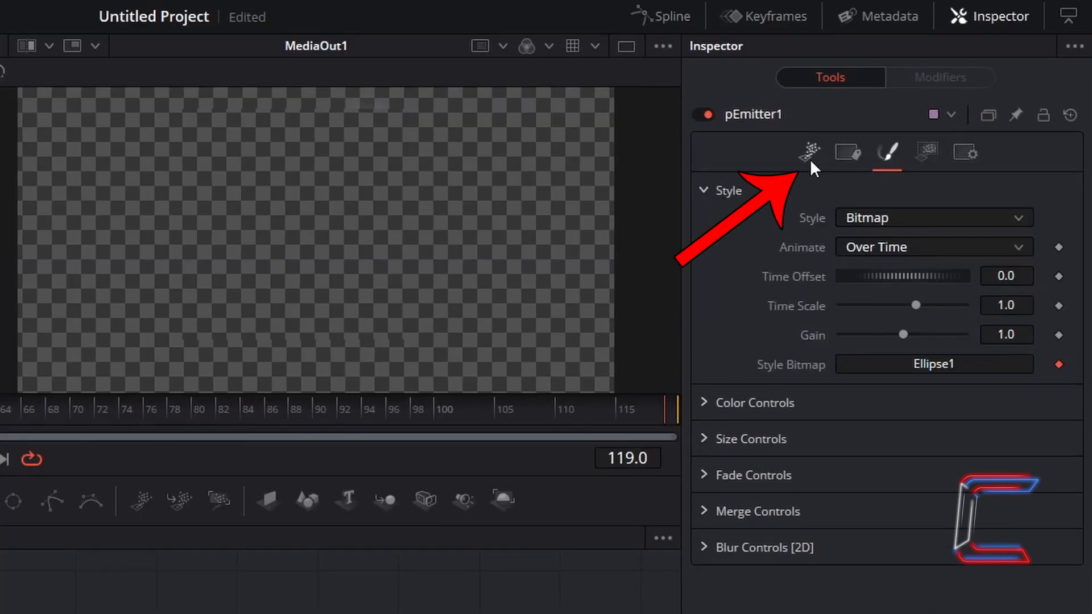
{"action": "left_click", "coordinate": [812, 161]}
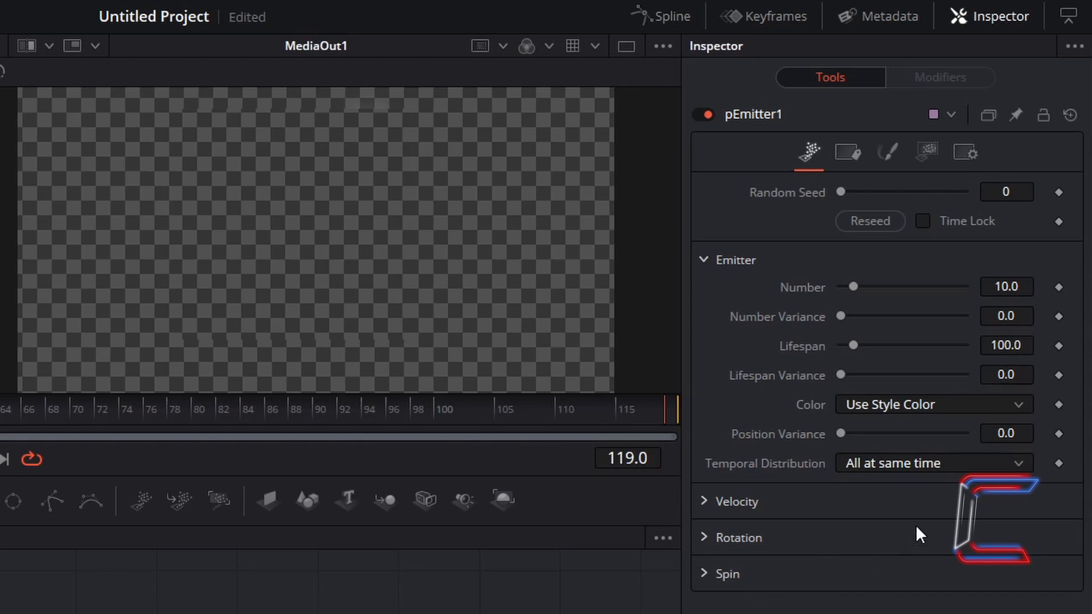
{"action": "left_click", "coordinate": [1031, 286]}
{"action": "key", "text": "BackSpace"}
{"action": "key", "text": "Tab"}
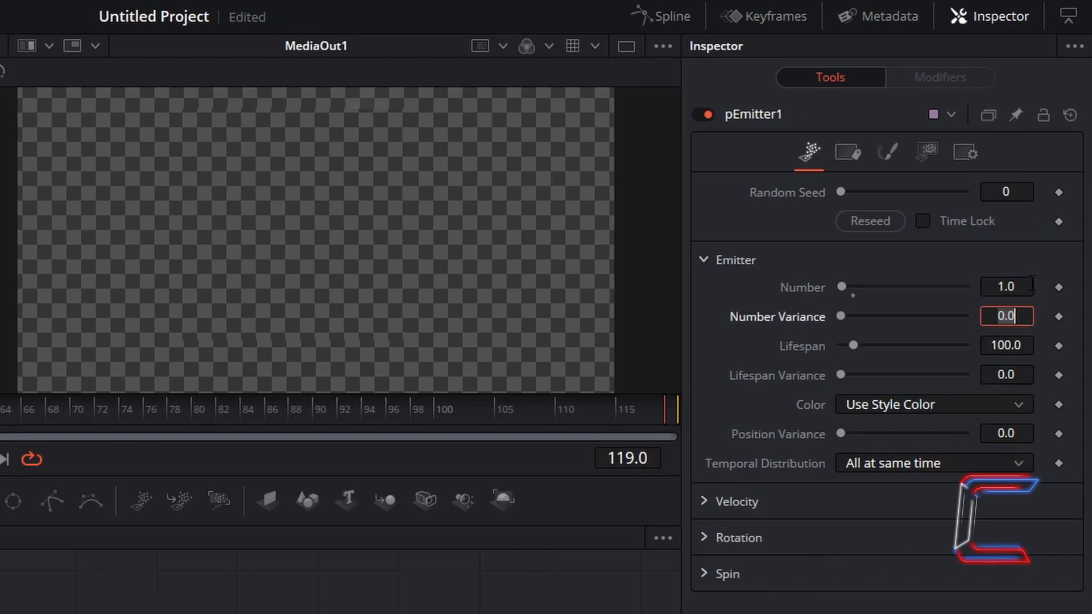
{"action": "key", "text": "Escape"}
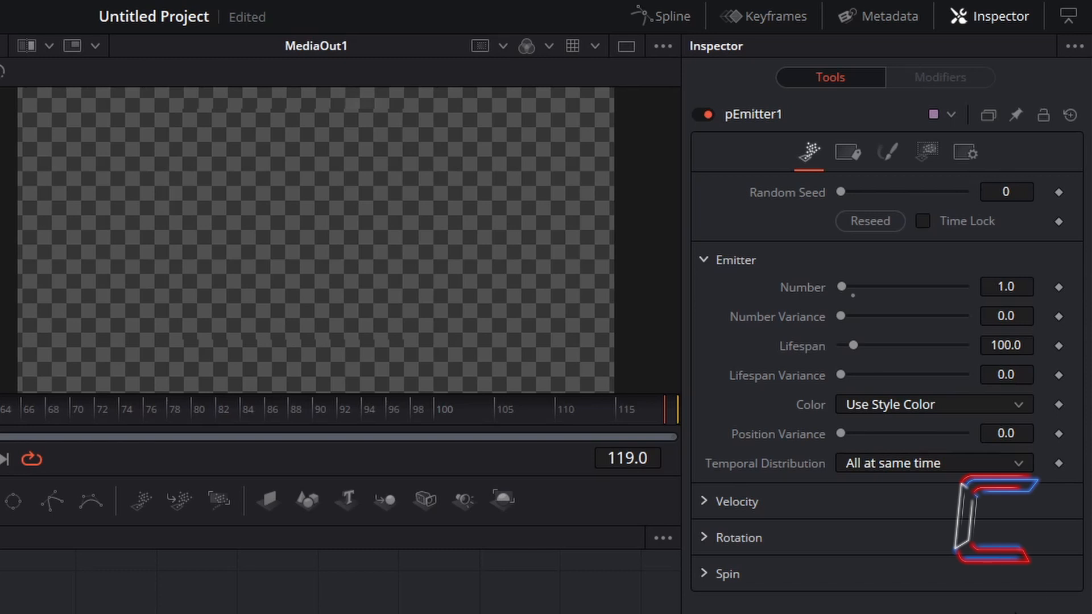
{"action": "left_click", "coordinate": [1029, 314]}
{"action": "type", "text": "3"}
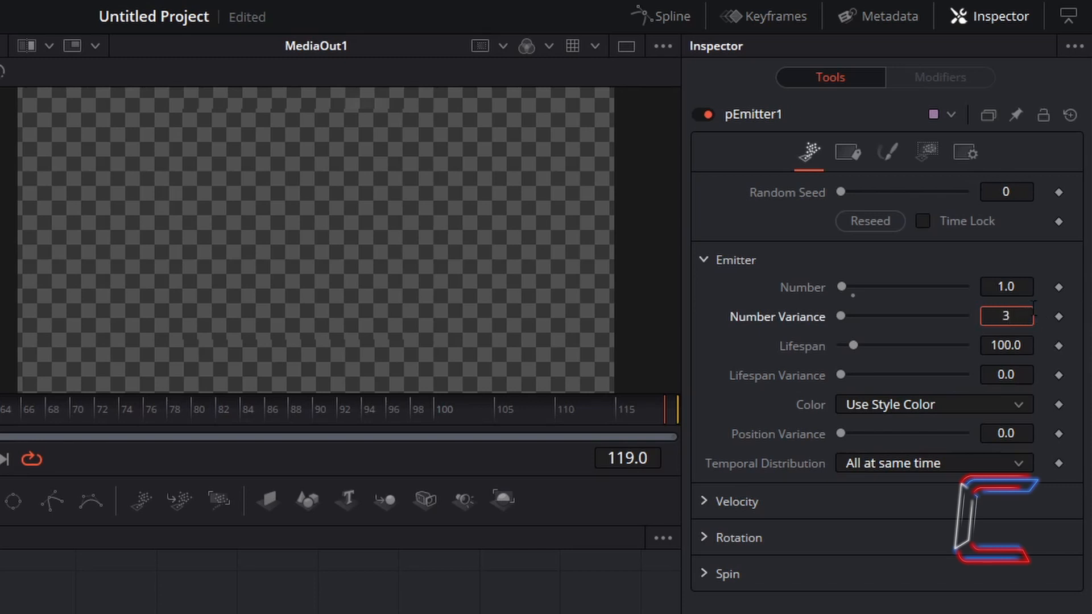
{"action": "key", "text": "Tab"}
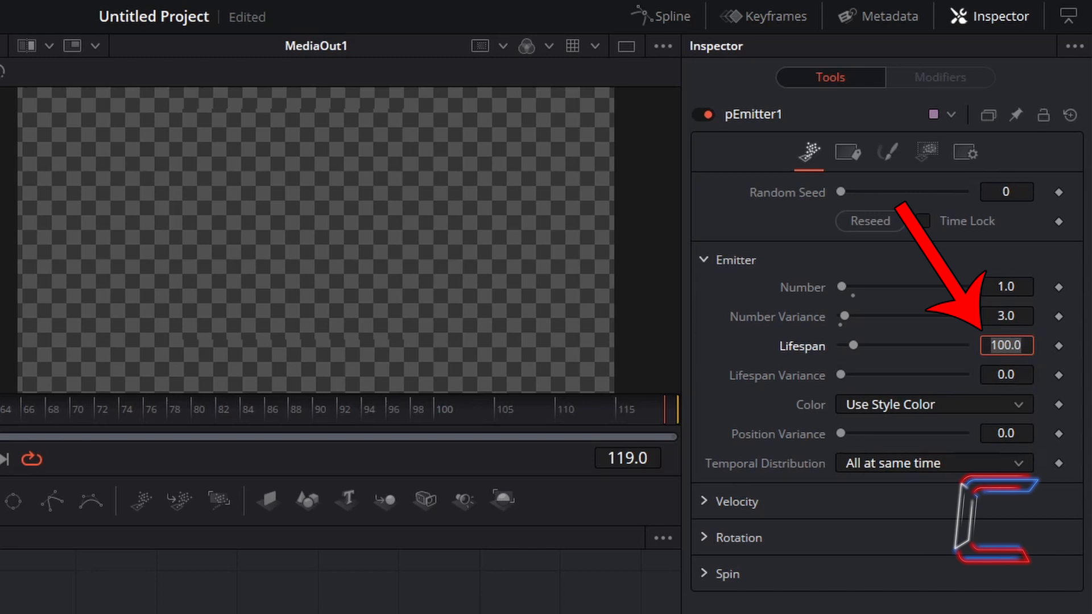
Set the emitter's lifespan to 350 and its temporal distribution to Randomly distributed
{"action": "type", "text": "350"}
{"action": "key", "text": "Tab"}
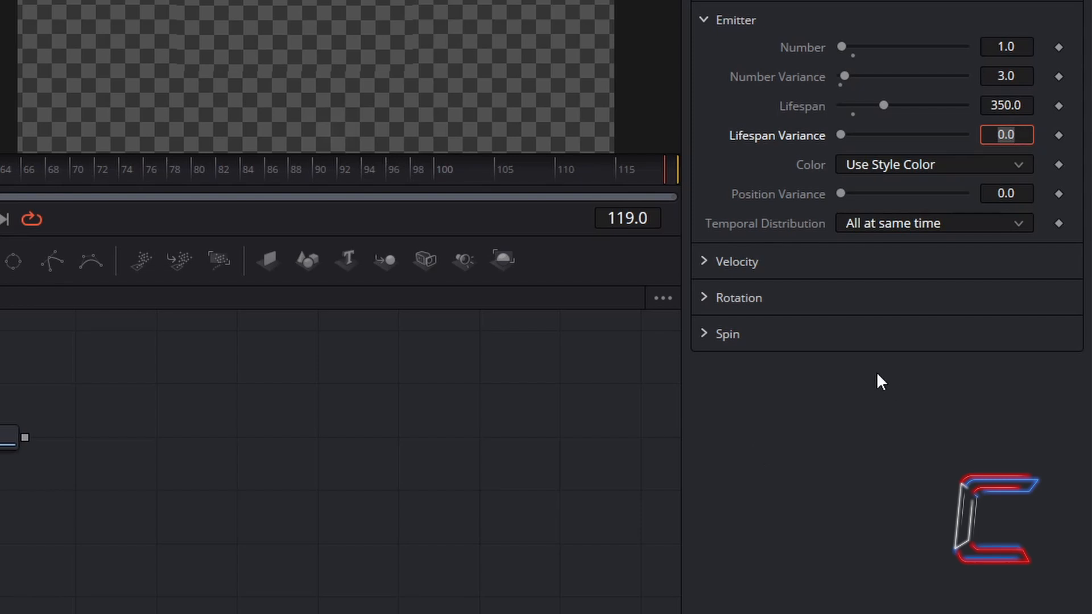
{"action": "left_click", "coordinate": [965, 220]}
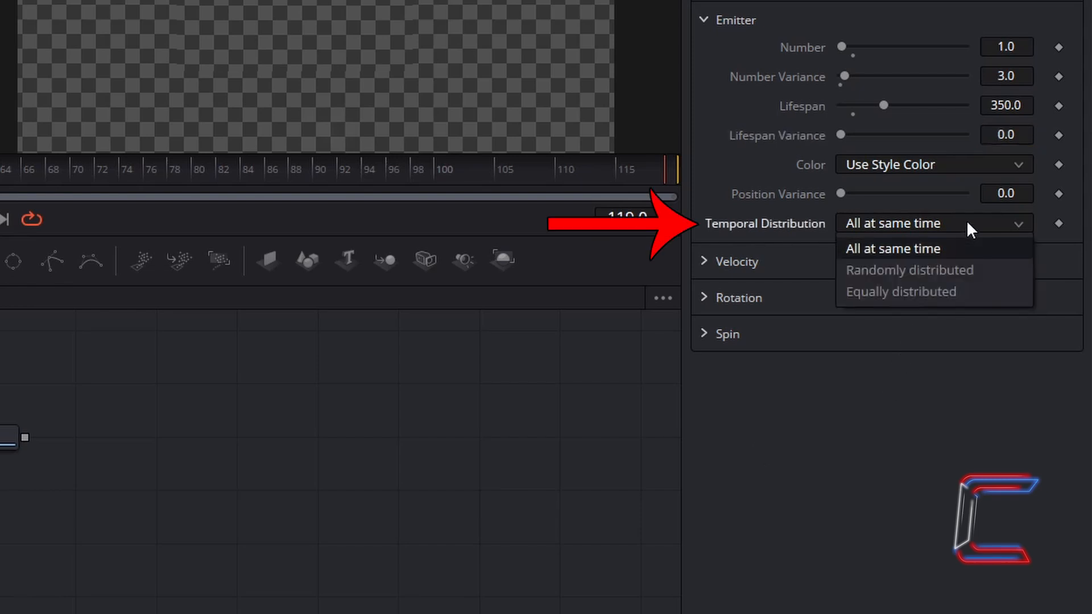
{"action": "left_click", "coordinate": [980, 270]}
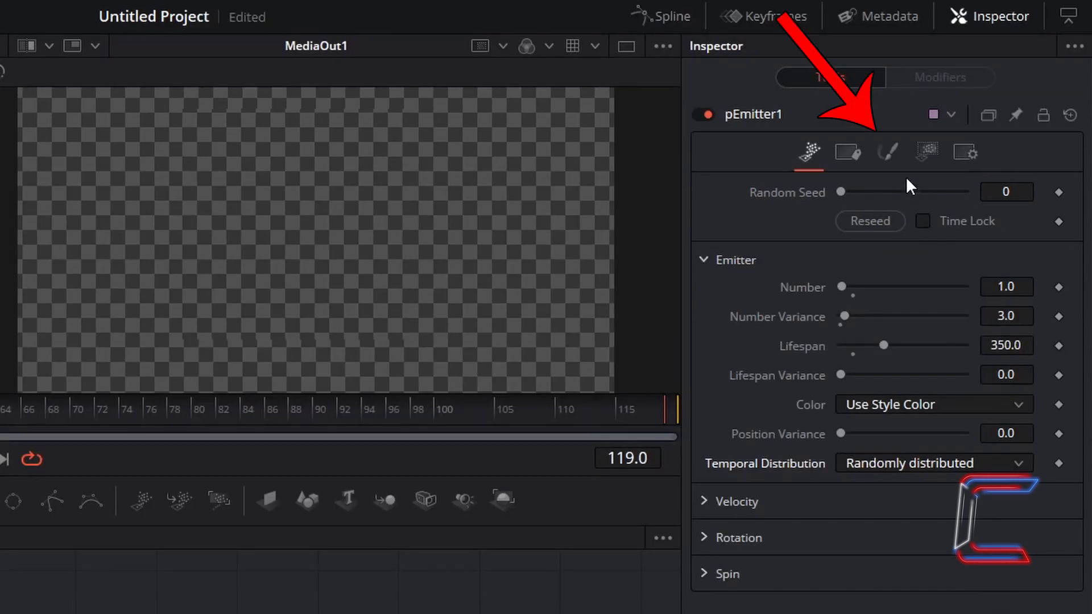
Set the emitter's particle style color to the light gray #c1c1c1
{"action": "left_click", "coordinate": [893, 155]}
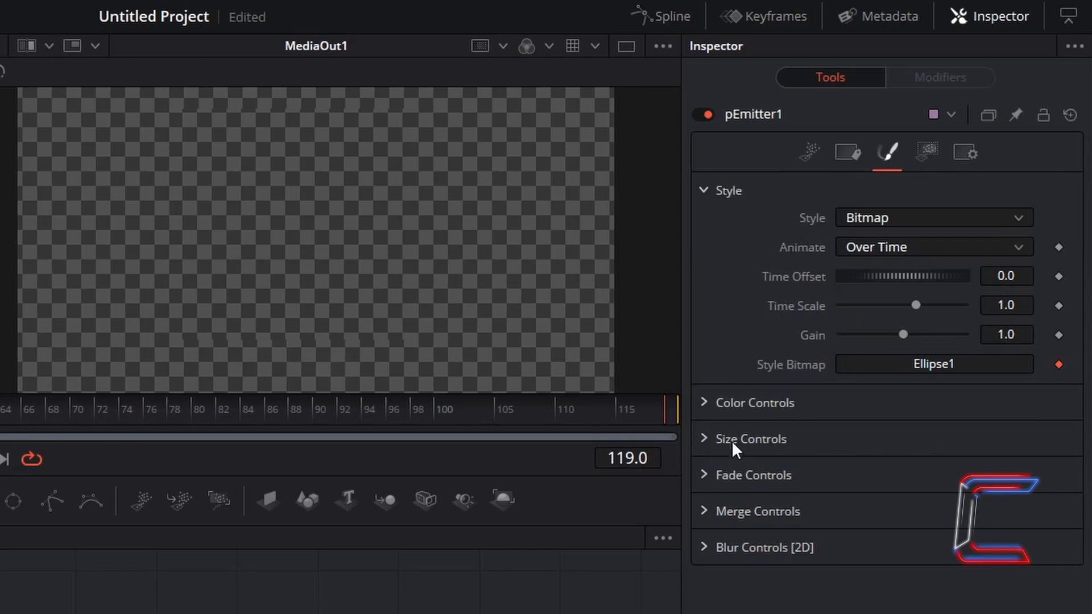
{"action": "left_click", "coordinate": [703, 404]}
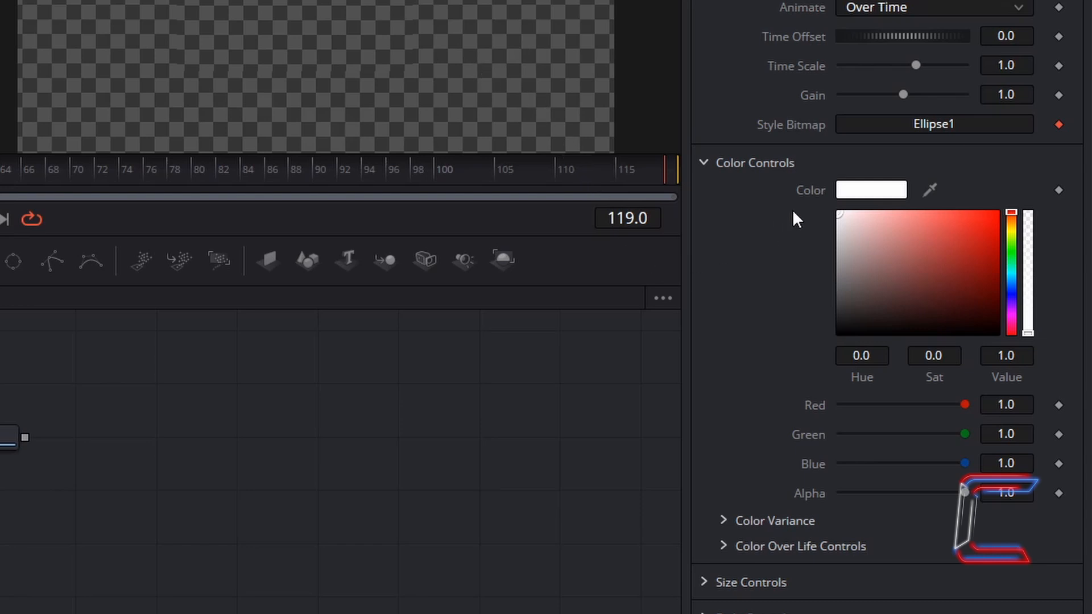
{"action": "left_click", "coordinate": [876, 196]}
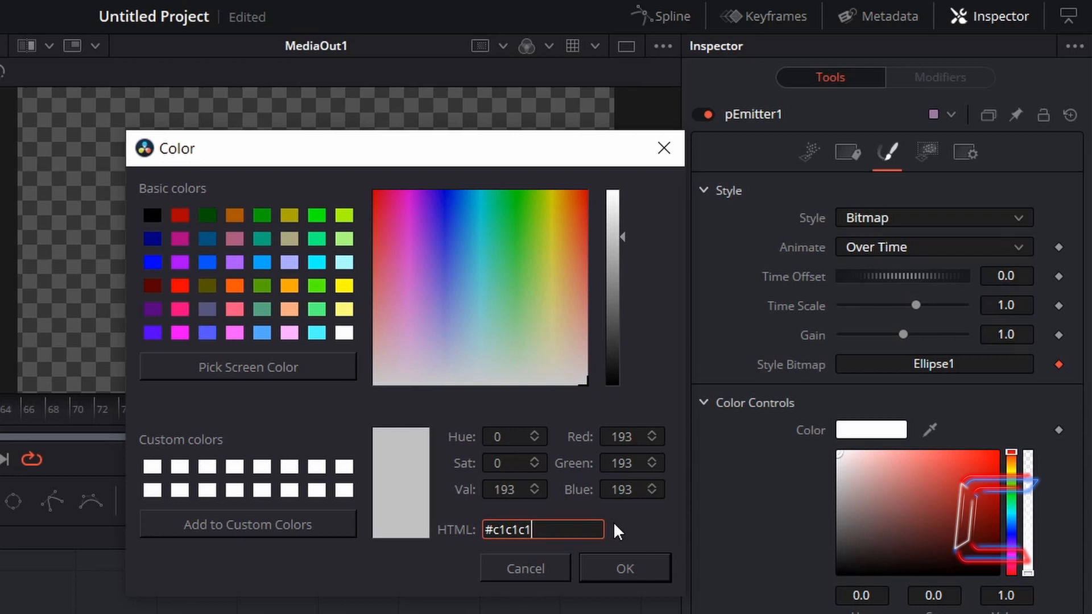
{"action": "left_click", "coordinate": [655, 567]}
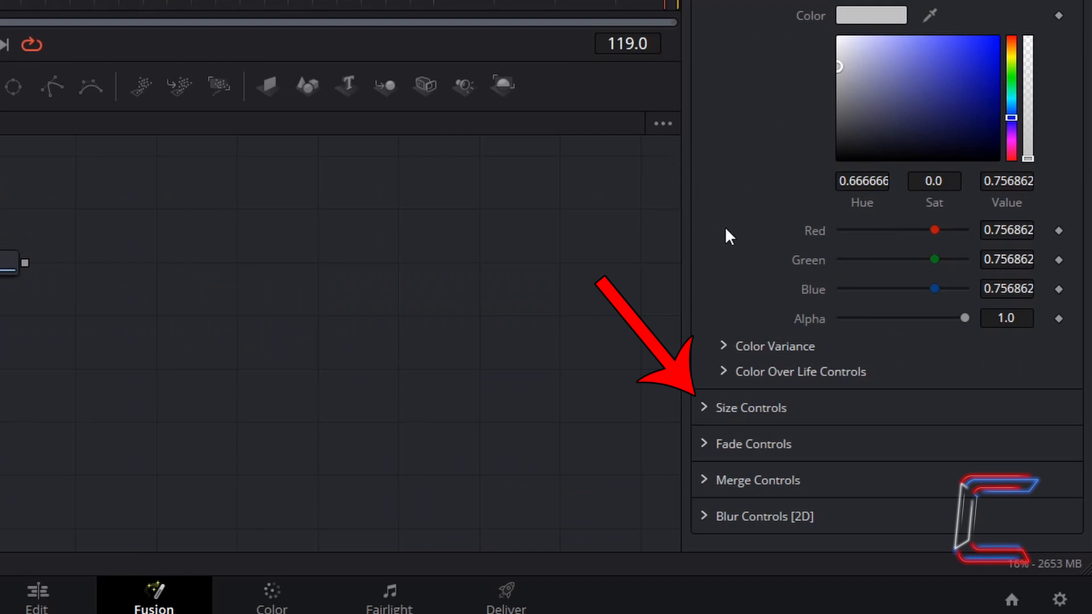
Set the particle size to 0.15 and the size variance to 0.2 in pEmitter1's style settings
{"action": "left_click", "coordinate": [701, 408]}
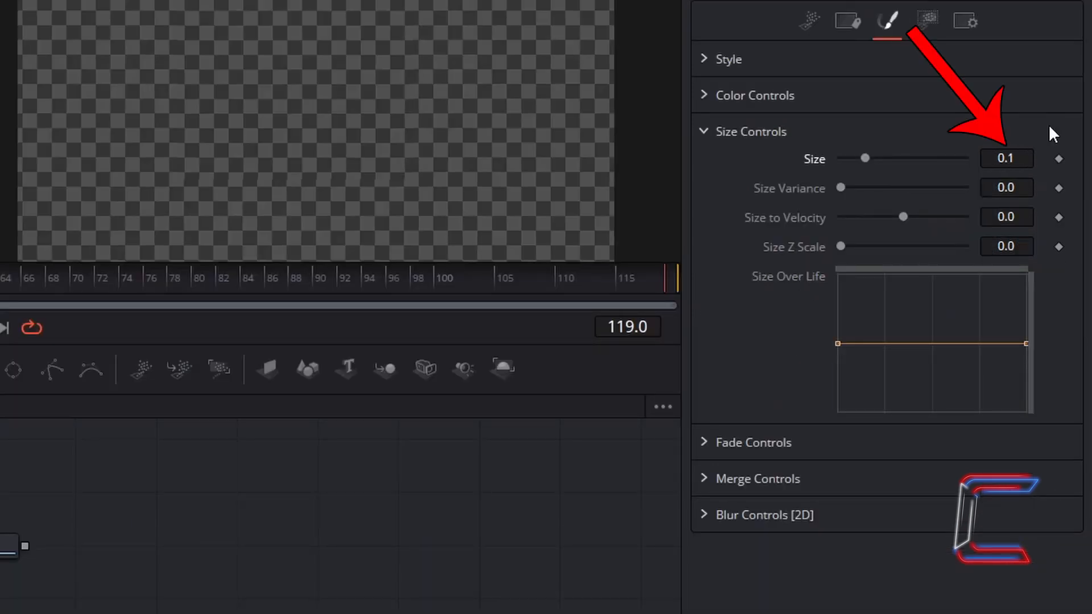
{"action": "left_click", "coordinate": [1028, 153]}
{"action": "type", "text": "5"}
{"action": "key", "text": "Tab"}
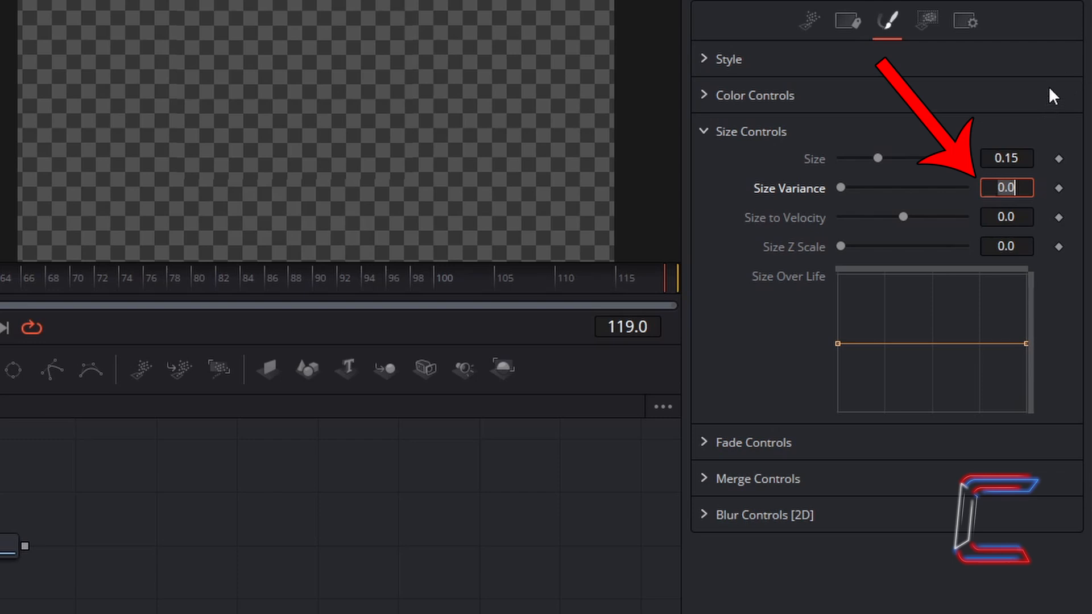
{"action": "left_click", "coordinate": [1027, 181]}
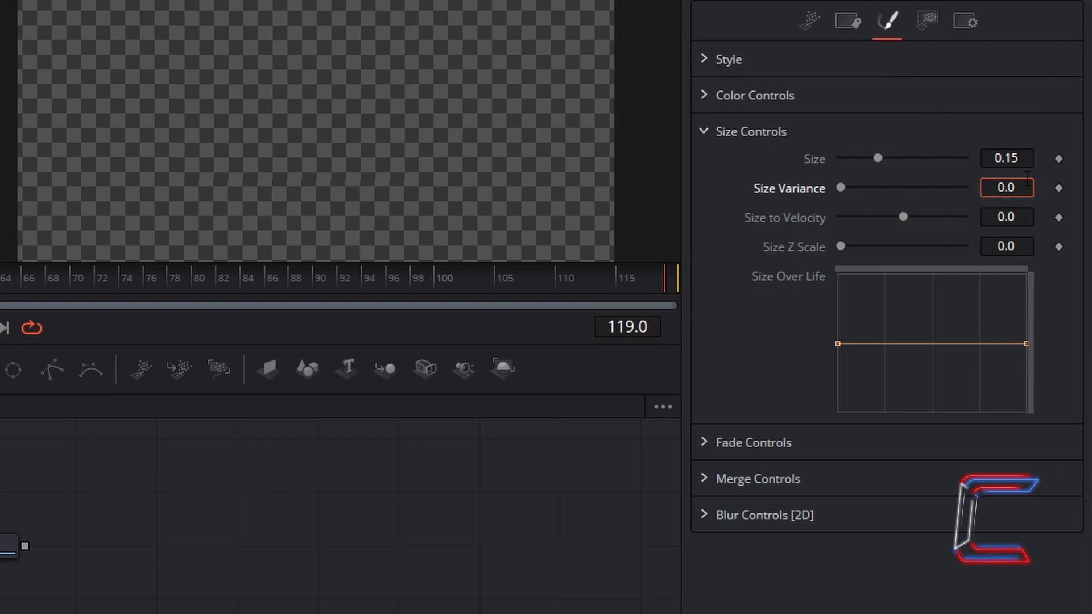
{"action": "key", "text": "BackSpace"}
{"action": "type", "text": "2"}
{"action": "key", "text": "Tab"}
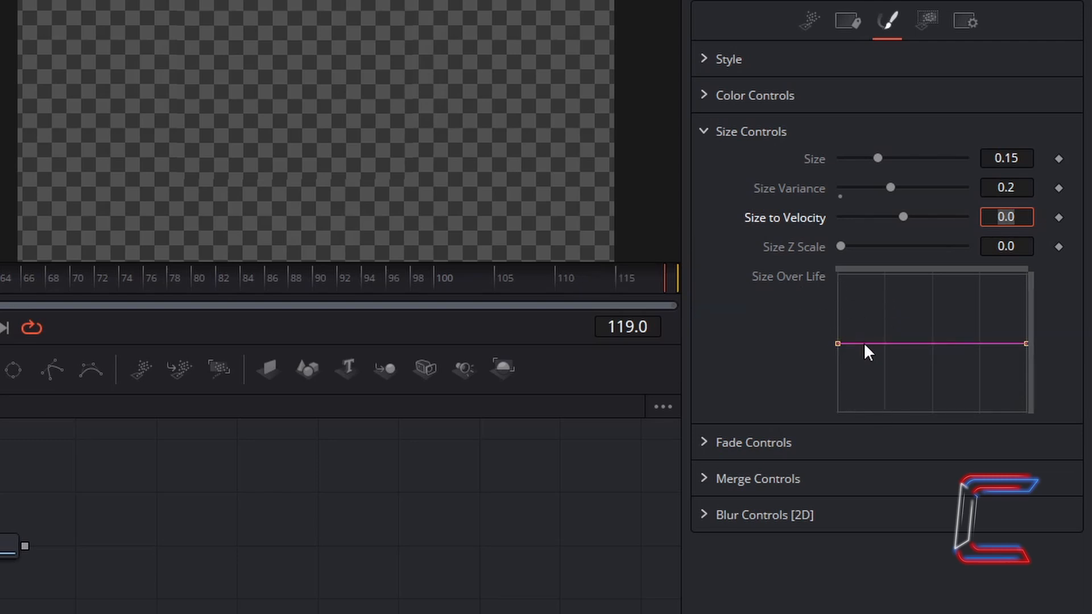
Reshape the Size Over Life curve into an uneven wave by adding several points above and below the flat line
{"action": "left_click_drag", "start_coordinate": [865, 342], "coordinate": [909, 360]}
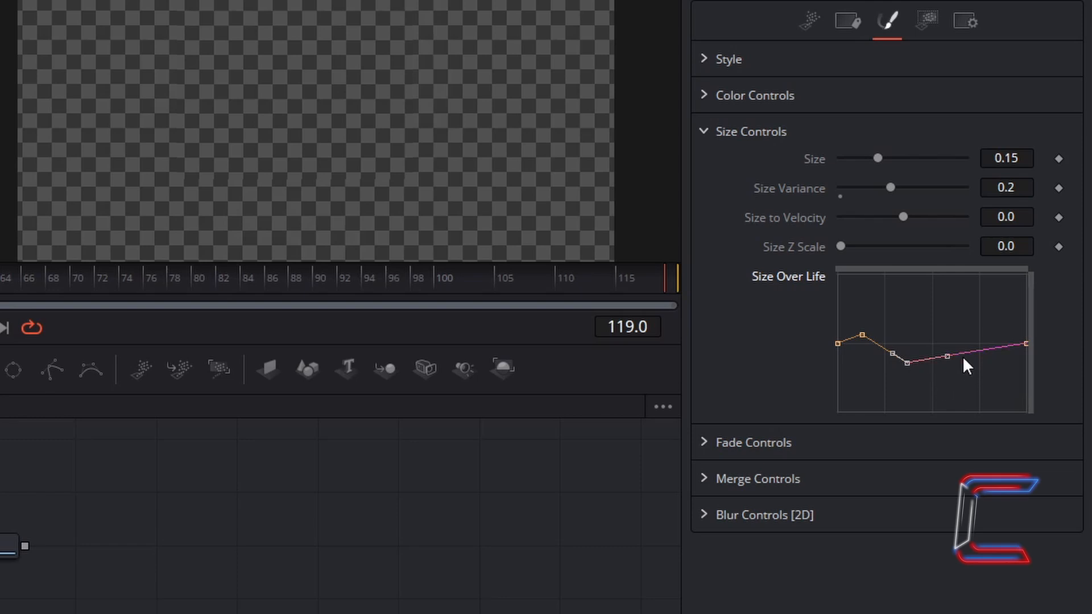
{"action": "left_click_drag", "start_coordinate": [963, 353], "coordinate": [957, 336]}
{"action": "left_click_drag", "start_coordinate": [1003, 340], "coordinate": [1003, 356]}
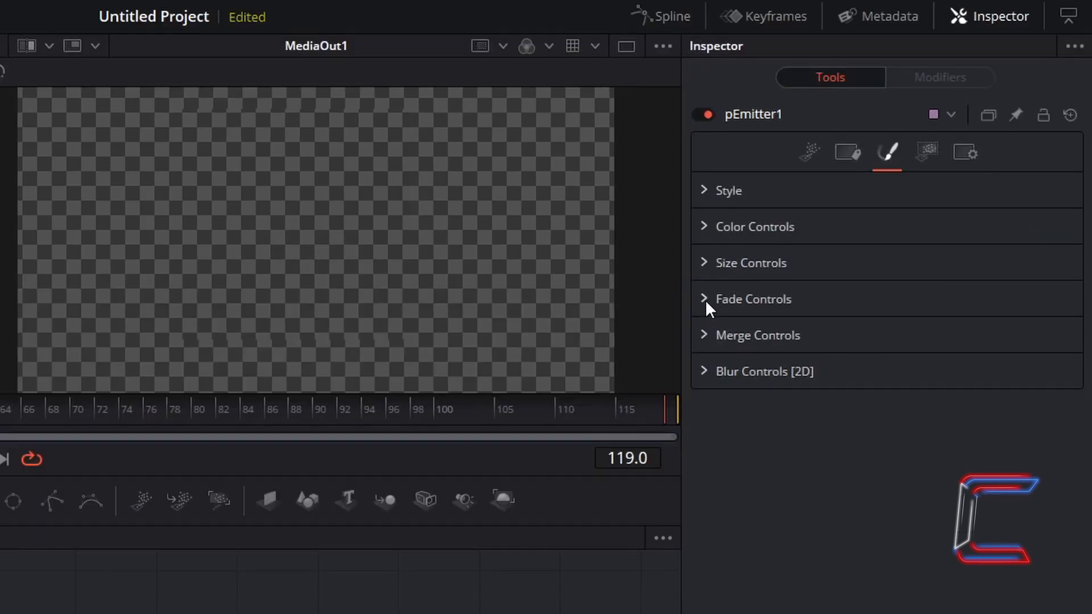
Set the particles' fade in to 0.1 and fade out to 0.8
{"action": "left_click", "coordinate": [706, 299]}
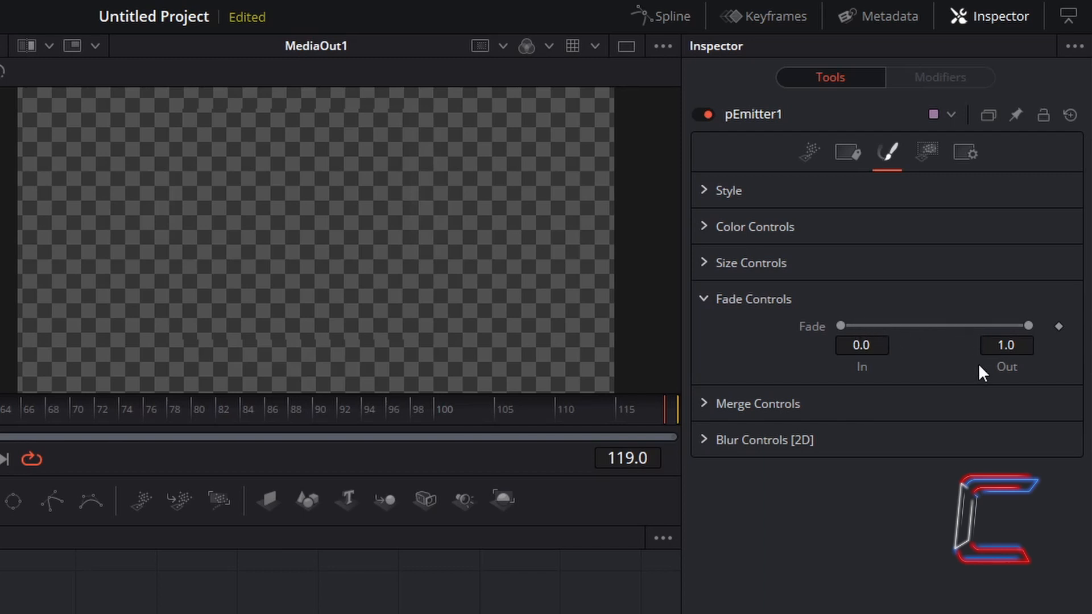
{"action": "left_click", "coordinate": [884, 345]}
{"action": "key", "text": "Tab"}
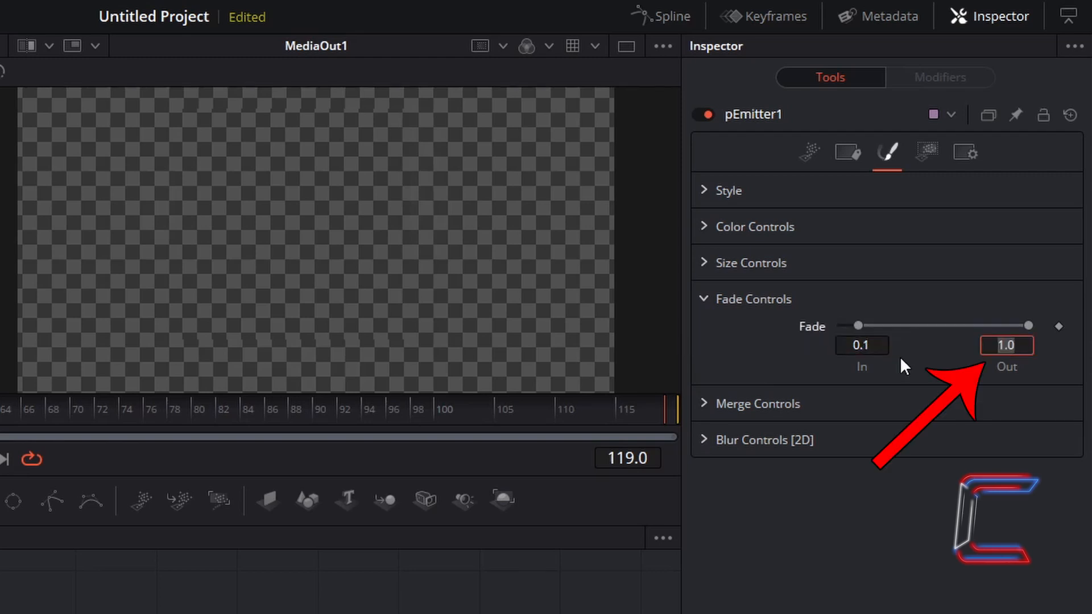
{"action": "type", "text": ".8"}
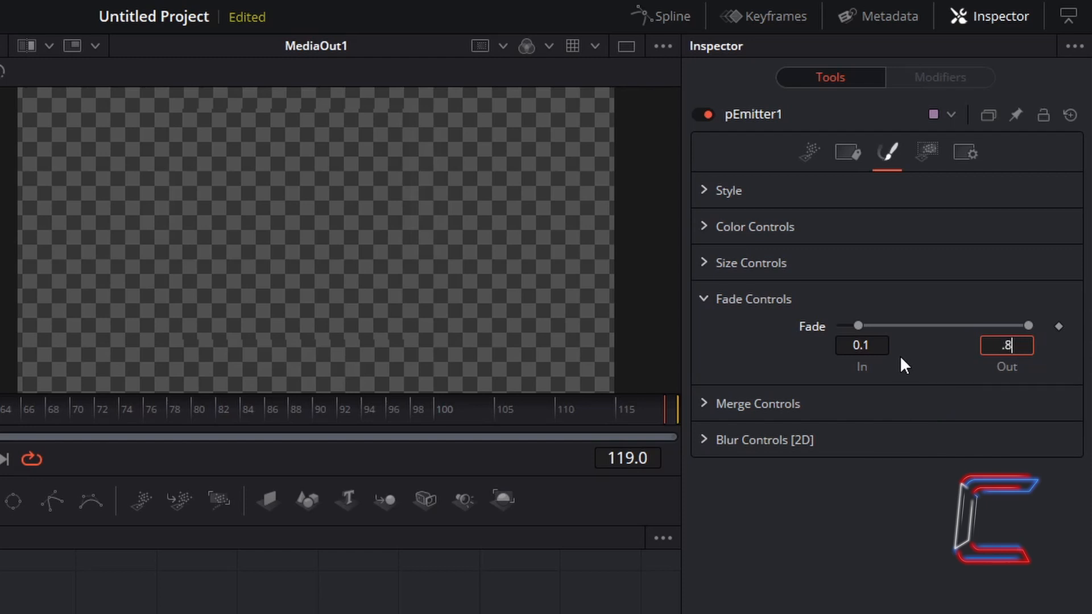
{"action": "key", "text": "Return"}
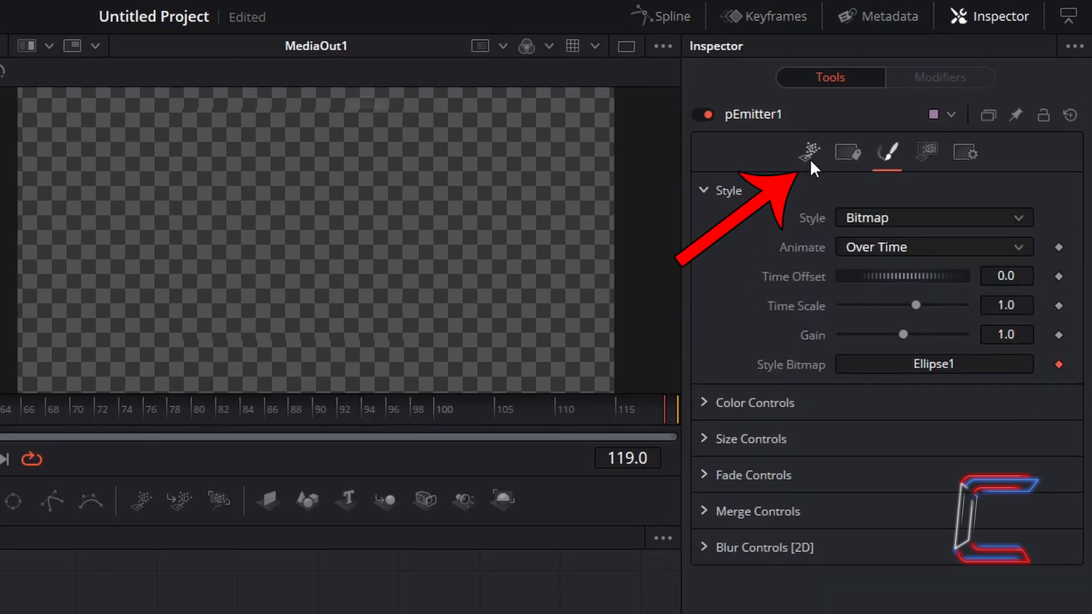
Set pEmitter1's velocity to 0.045 and its velocity angle to 45
{"action": "left_click", "coordinate": [811, 159]}
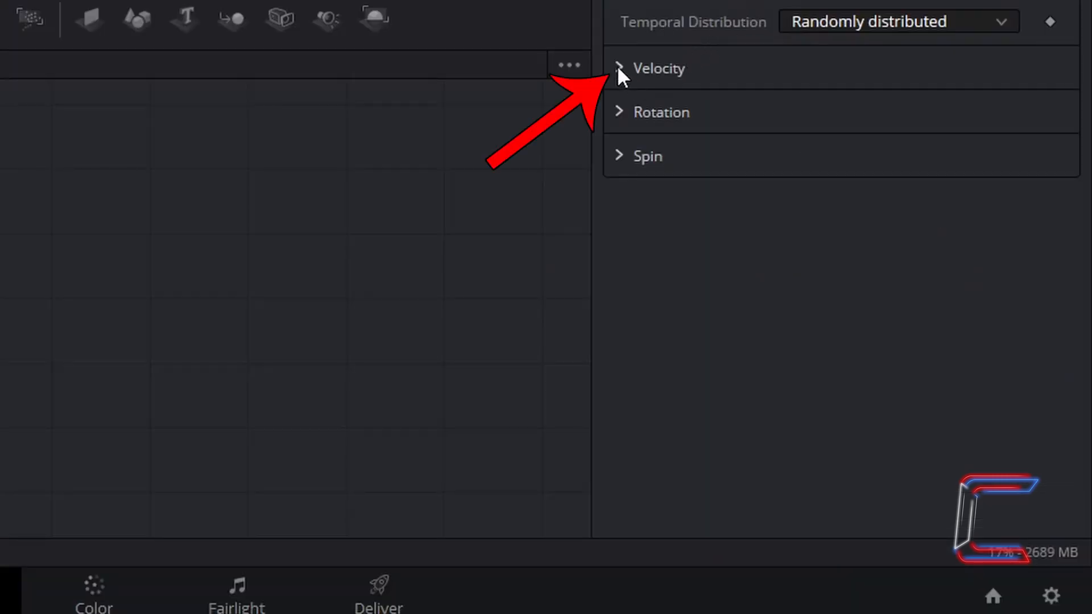
{"action": "left_click", "coordinate": [619, 68]}
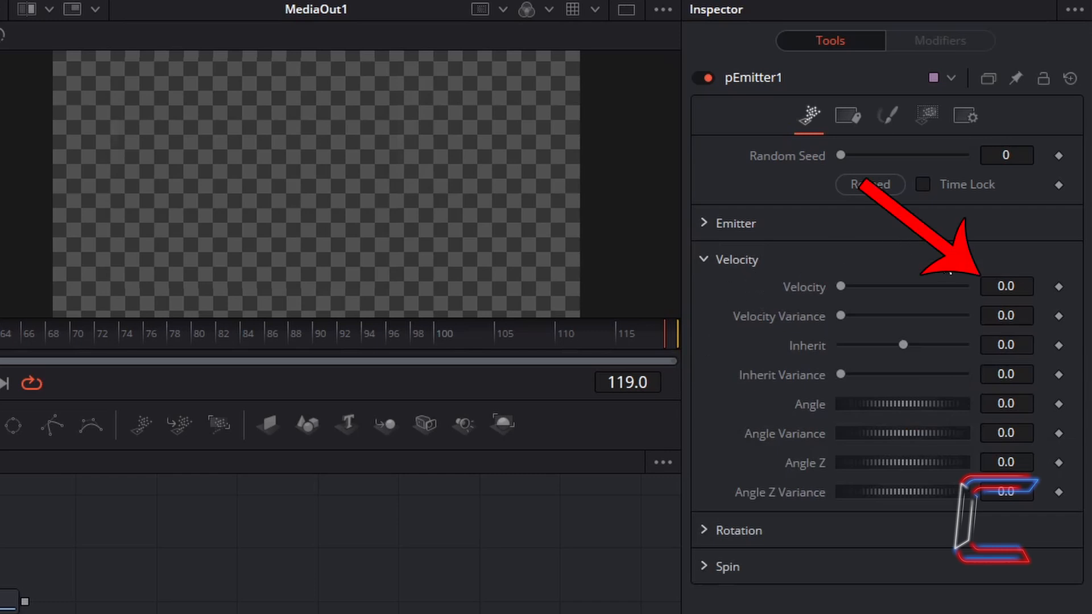
{"action": "left_click", "coordinate": [1023, 284]}
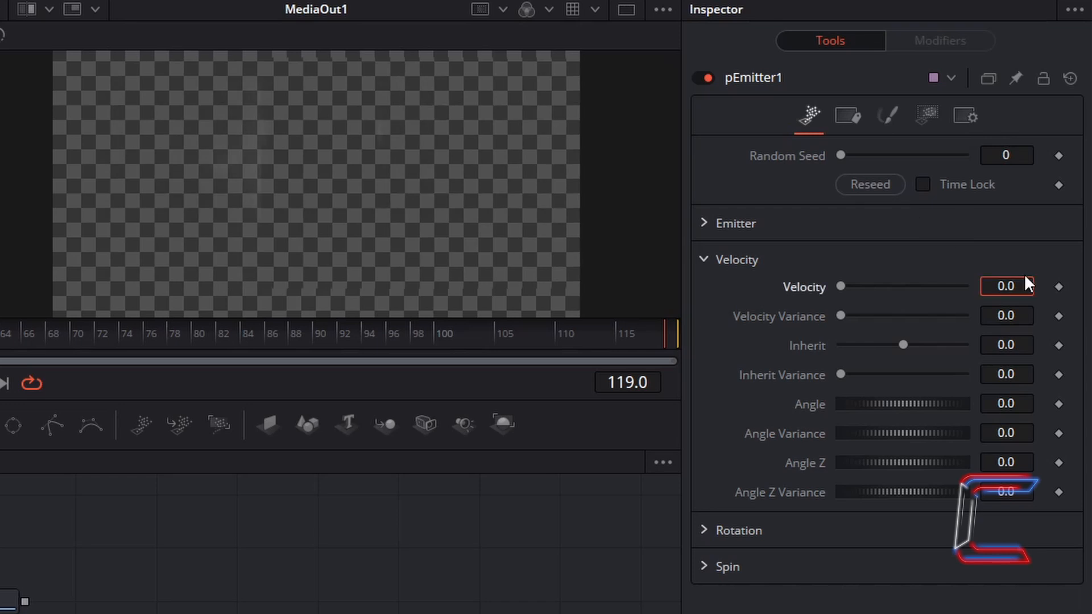
{"action": "type", "text": "45"}
{"action": "key", "text": "Tab"}
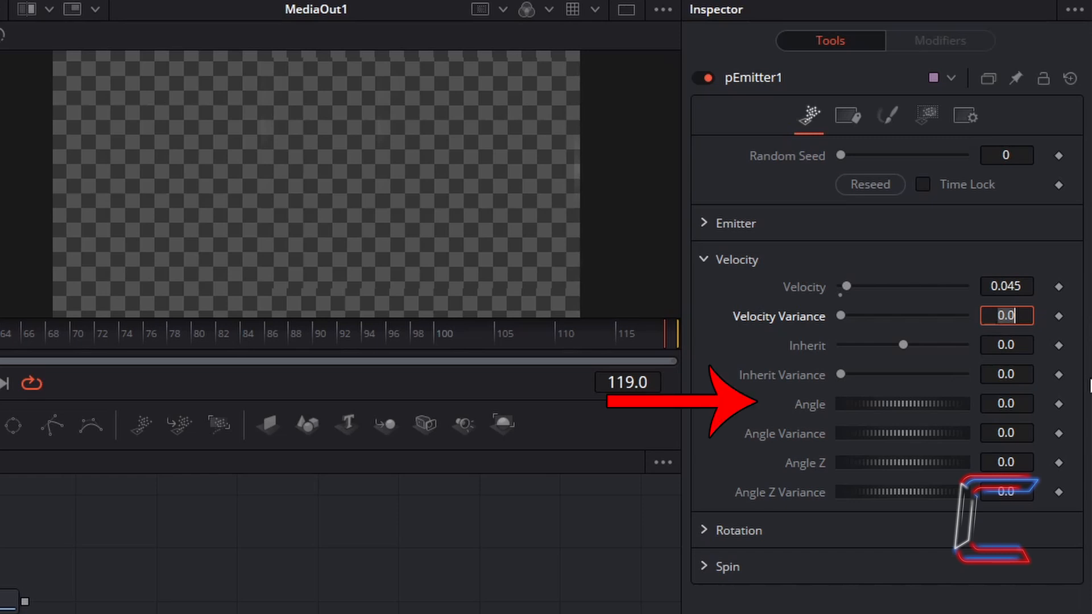
{"action": "key", "text": "Tab"}
{"action": "key", "text": "Tab"}
{"action": "key", "text": "Tab"}
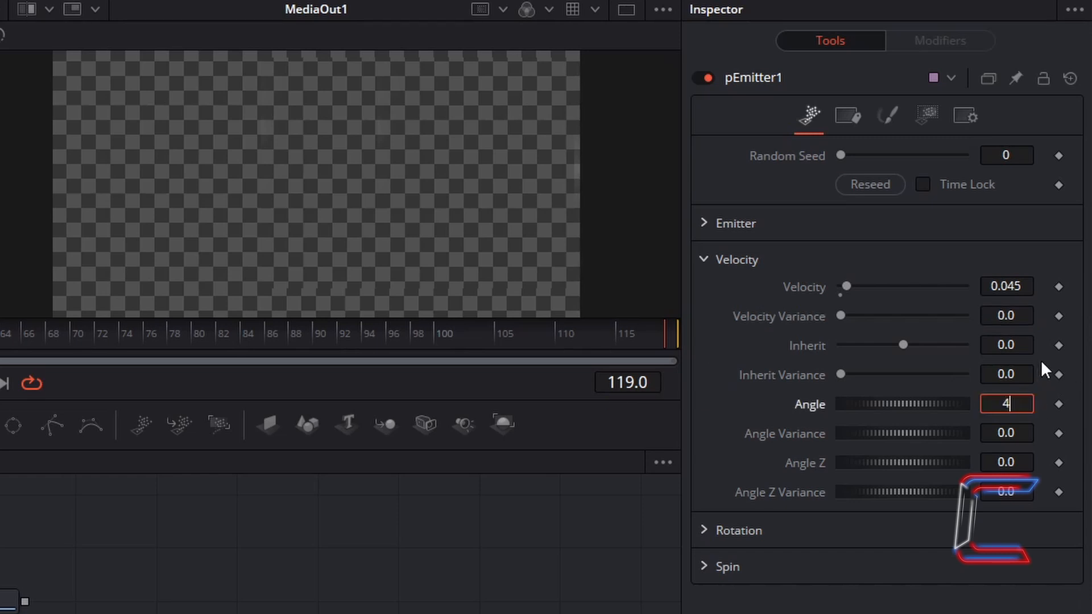
{"action": "type", "text": "45"}
{"action": "key", "text": "Tab"}
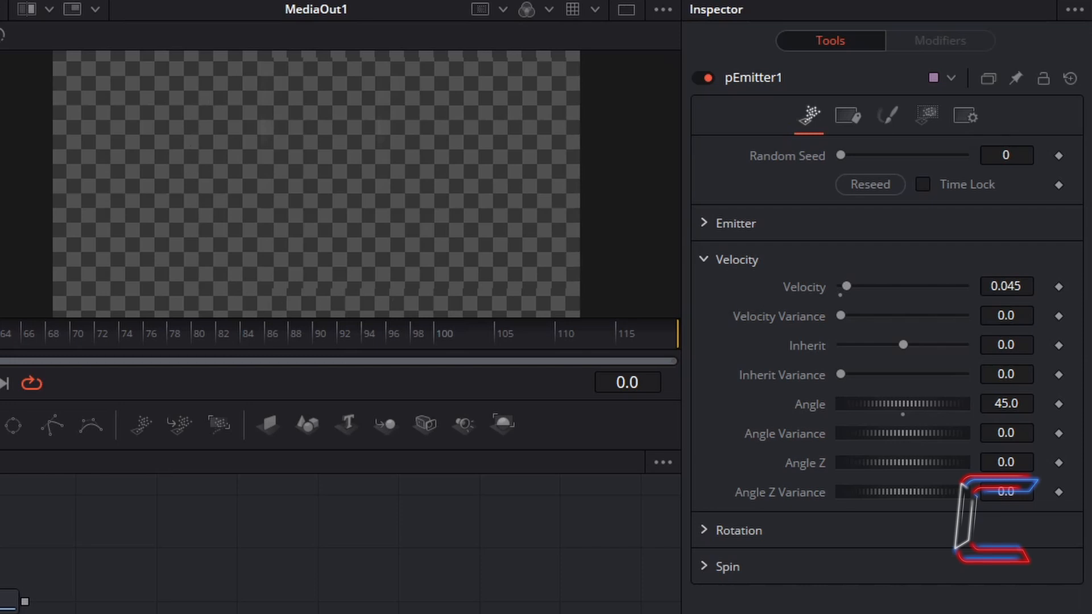
Change pEmitter1's emission region to All
{"action": "left_click", "coordinate": [922, 120]}
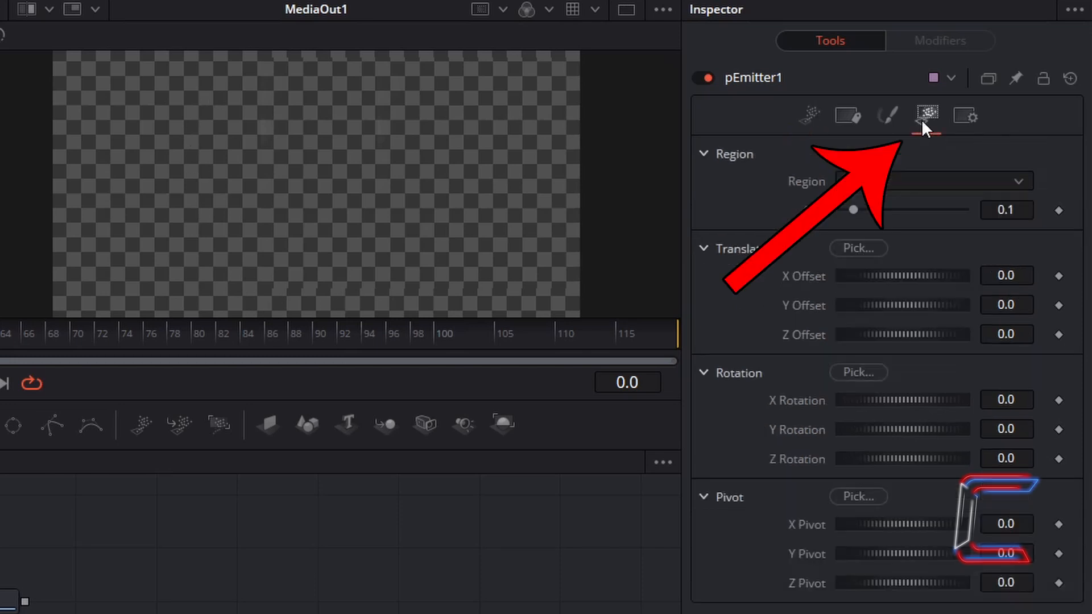
{"action": "left_click", "coordinate": [920, 185]}
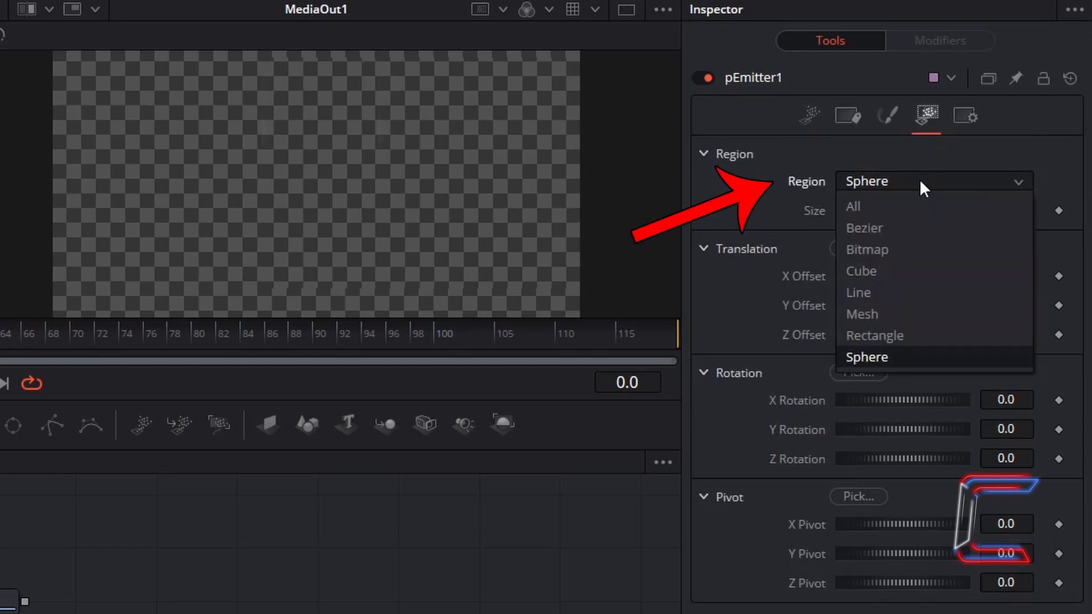
{"action": "left_click", "coordinate": [917, 211]}
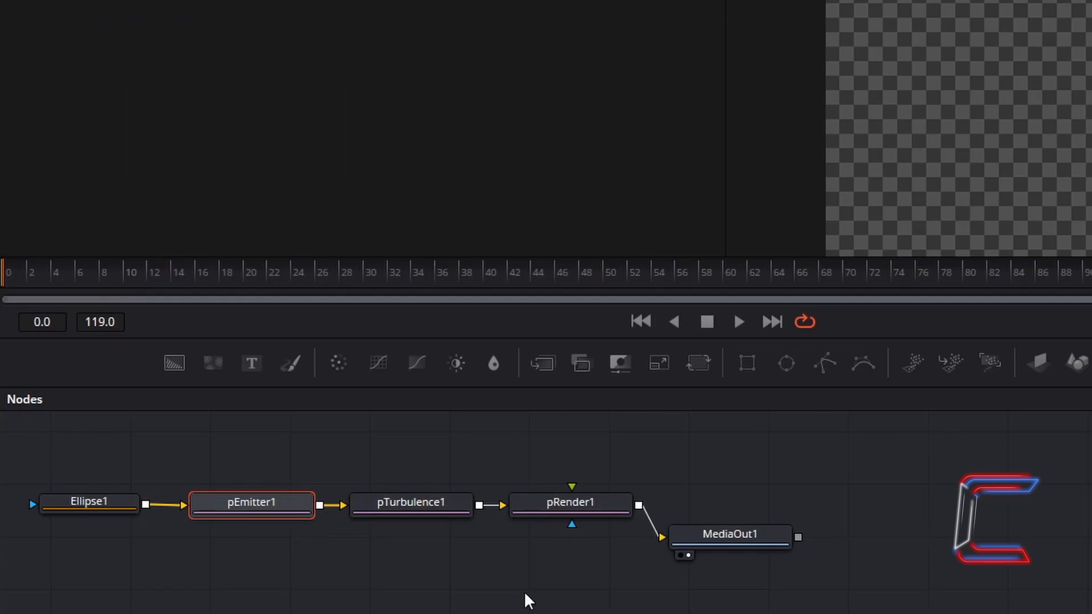
Set the X Strength of pTurbulence1 to 0.15
{"action": "left_click", "coordinate": [452, 515]}
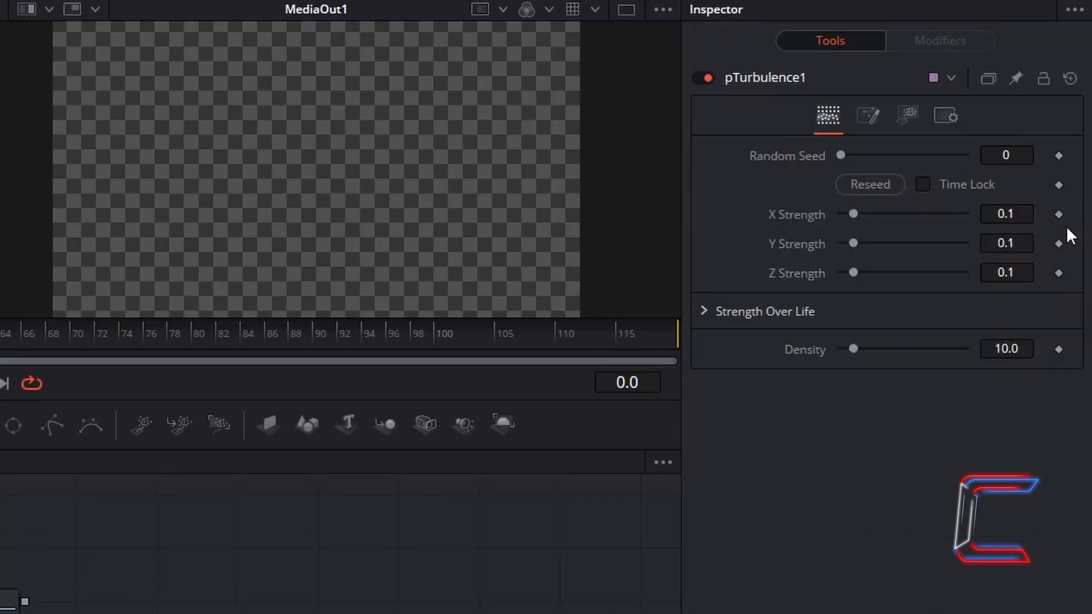
{"action": "left_click", "coordinate": [1029, 210]}
{"action": "type", "text": "0.15"}
{"action": "key", "text": "Tab"}
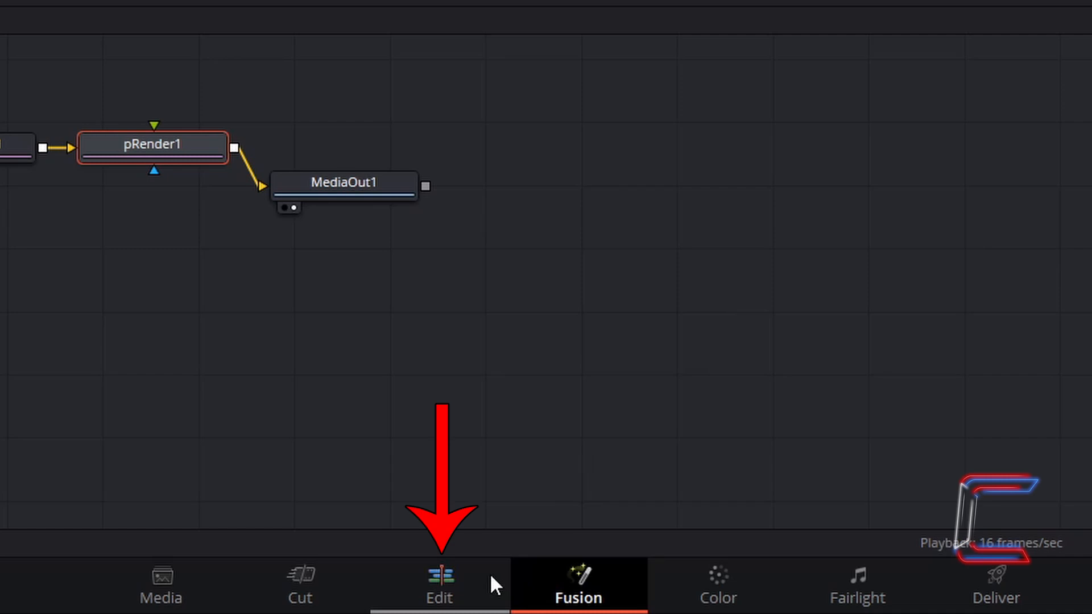
On the Edit page, copy the Fusion Composition clip, move the original up to Video 2 and paste the copy onto Video 1
{"action": "left_click", "coordinate": [490, 574]}
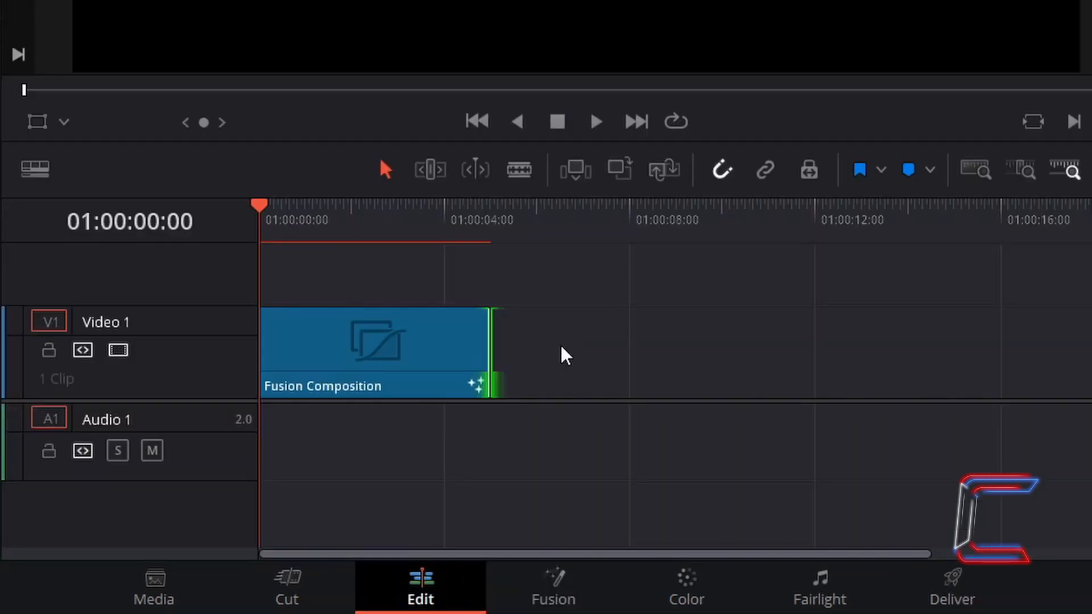
{"action": "left_click", "coordinate": [444, 337]}
{"action": "key", "text": "ctrl+c"}
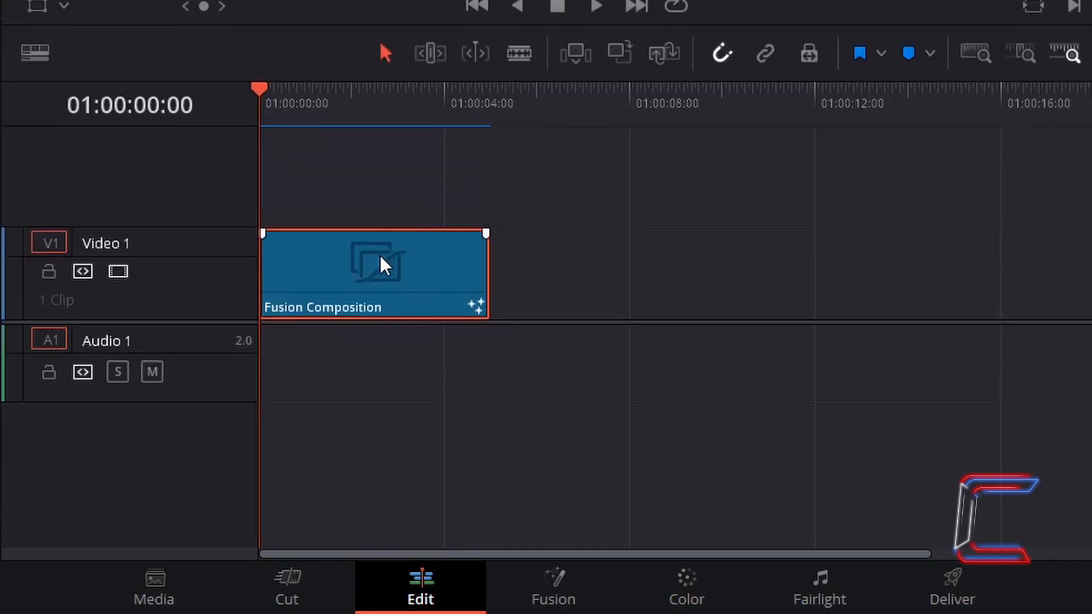
{"action": "left_click_drag", "start_coordinate": [379, 281], "coordinate": [383, 210]}
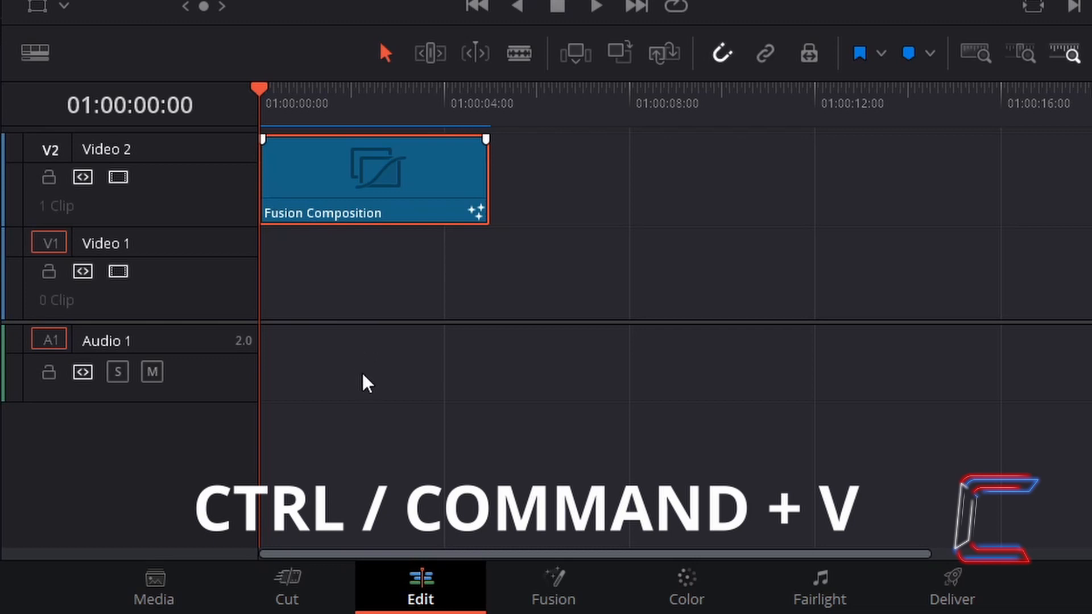
{"action": "key", "text": "ctrl+v"}
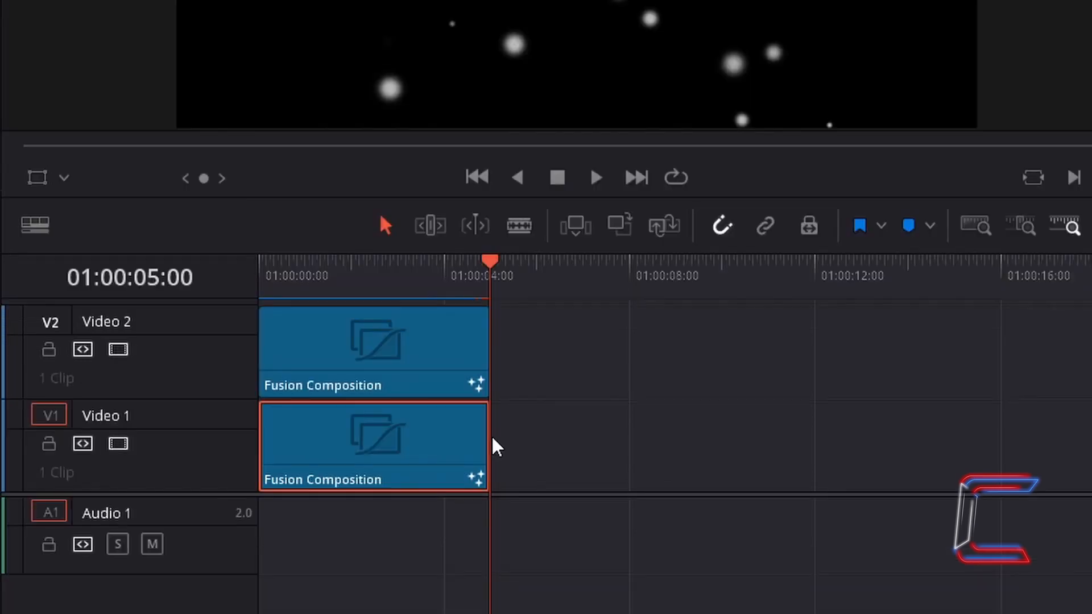
Open the Video 1 composition in the Fusion page and set Ellipse1's soft edge to 0.03
{"action": "right_click", "coordinate": [448, 446]}
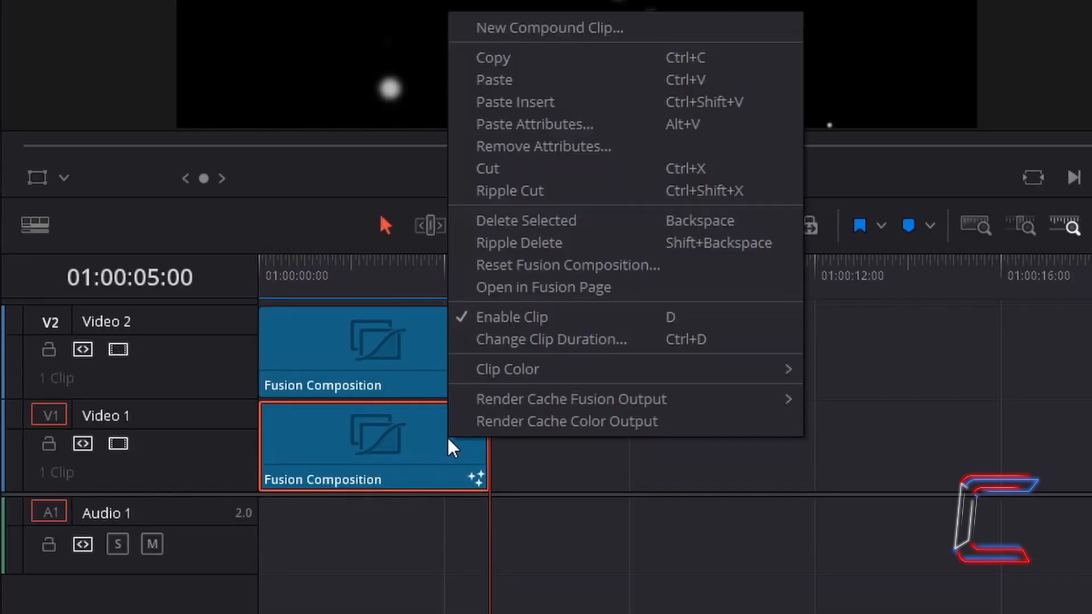
{"action": "left_click", "coordinate": [649, 295]}
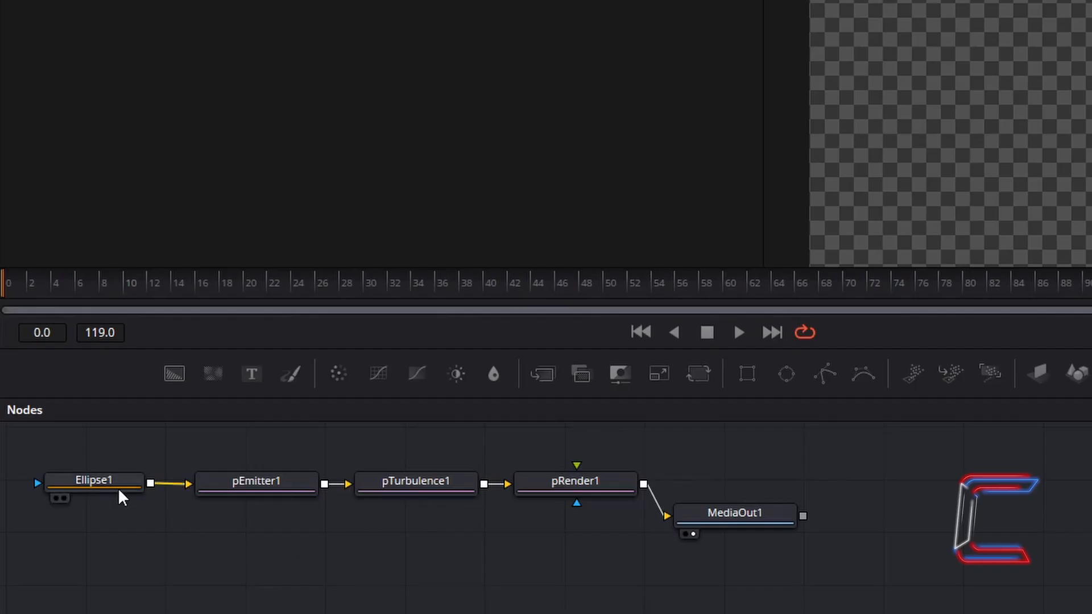
{"action": "left_click", "coordinate": [117, 488]}
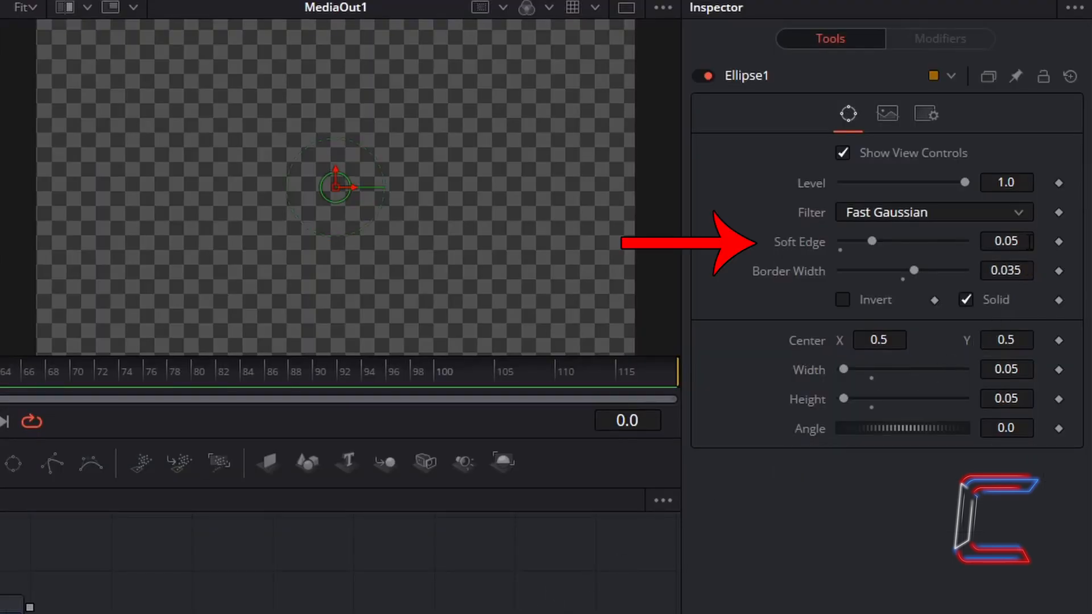
{"action": "left_click", "coordinate": [1029, 241]}
{"action": "key", "text": "BackSpace"}
{"action": "type", "text": "3"}
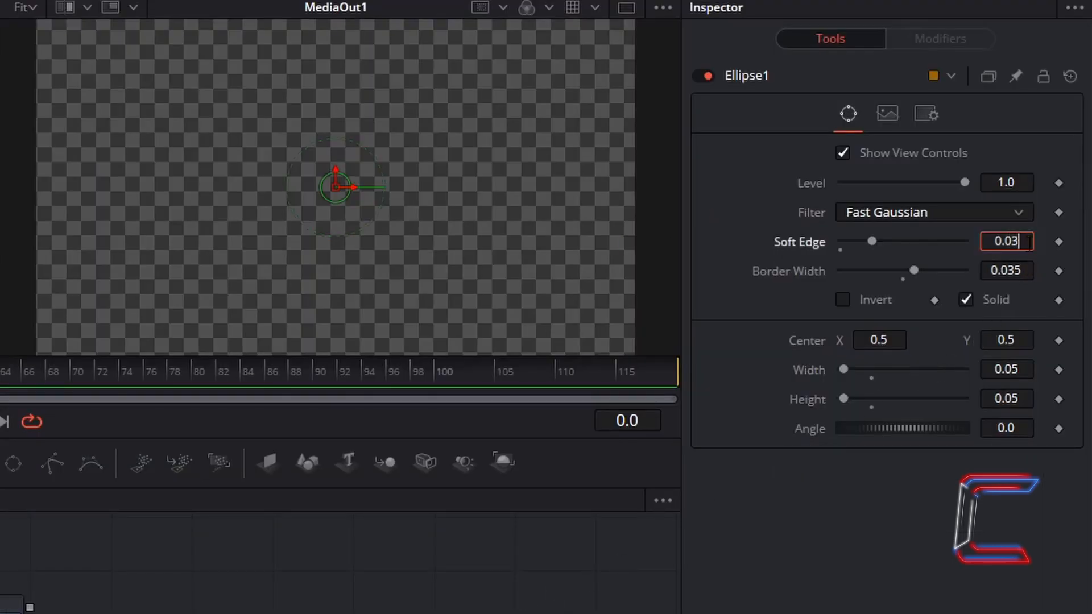
{"action": "key", "text": "Return"}
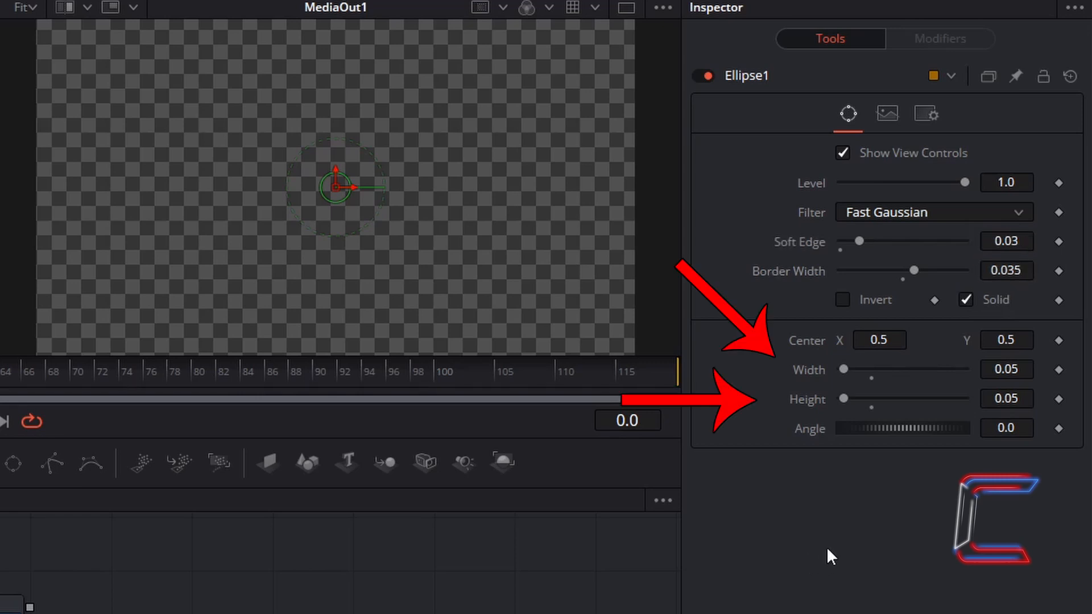
Set both the width and the height of Ellipse1 to 0.01
{"action": "left_click", "coordinate": [1015, 382]}
{"action": "key", "text": "BackSpace"}
{"action": "type", "text": "1"}
{"action": "key", "text": "Tab"}
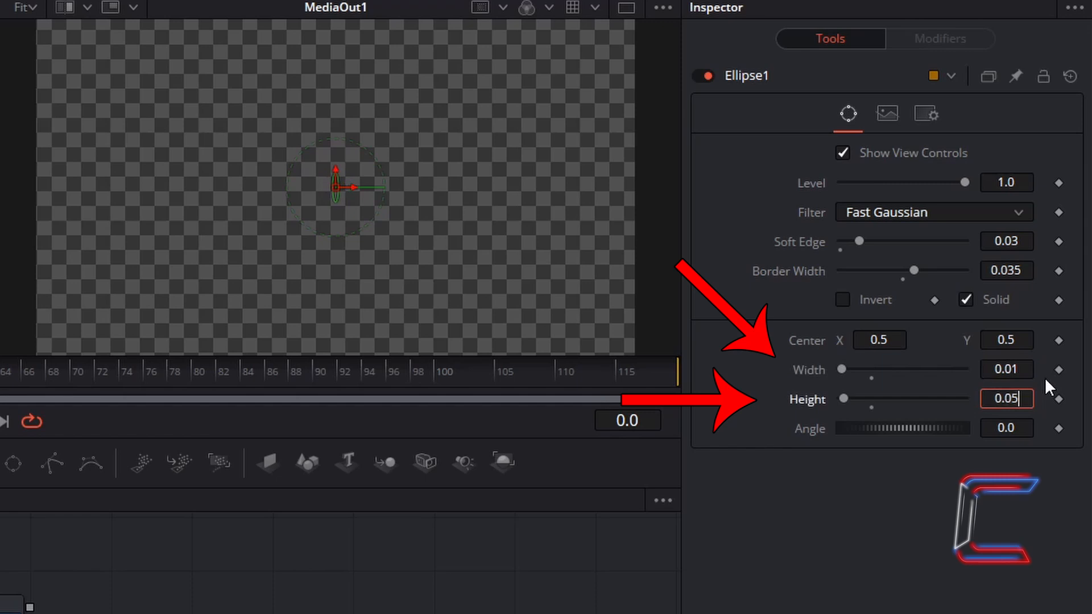
{"action": "key", "text": "BackSpace"}
{"action": "type", "text": "1"}
{"action": "key", "text": "Tab"}
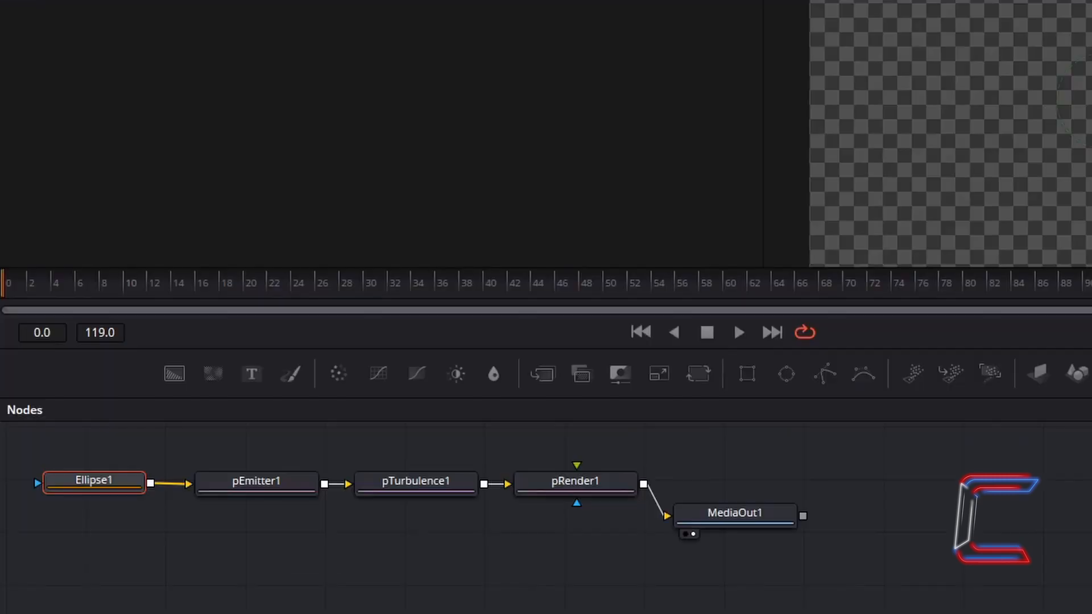
Set the Number of particles emitted by pEmitter1 to 2
{"action": "left_click", "coordinate": [288, 482]}
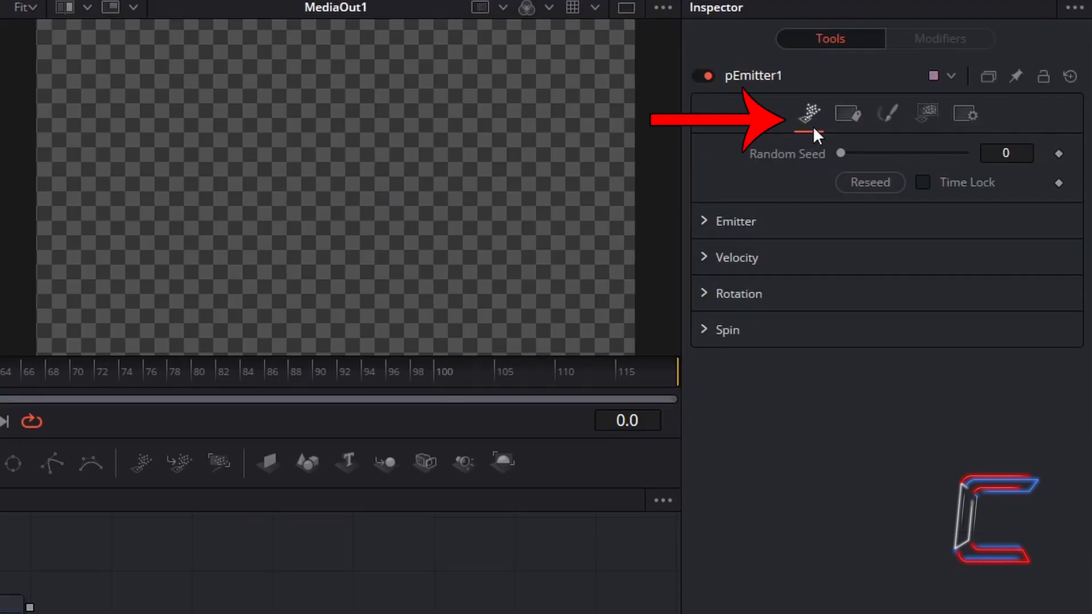
{"action": "left_click", "coordinate": [704, 222]}
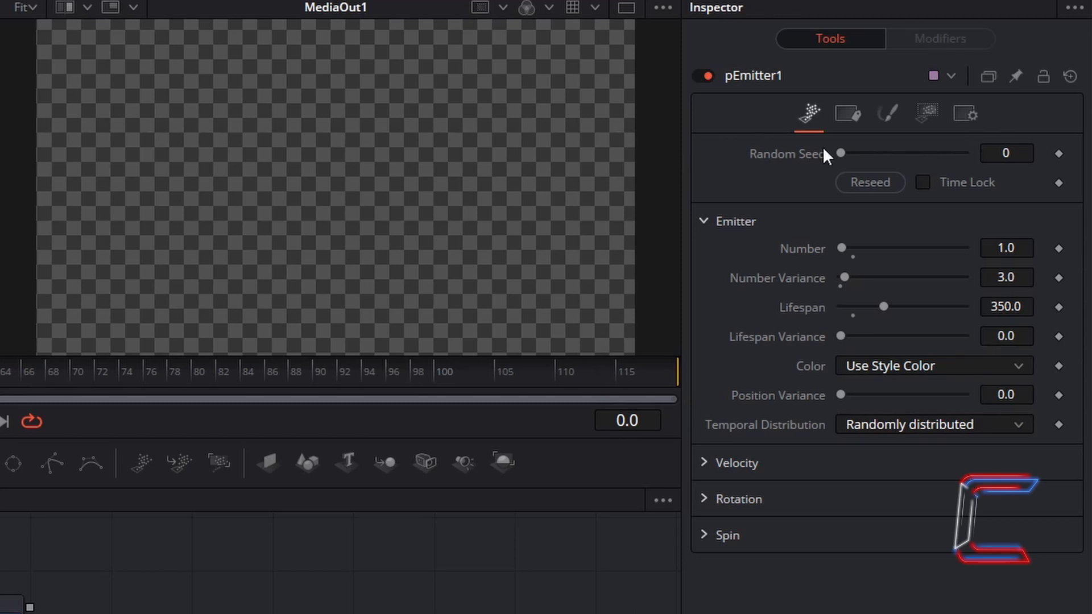
{"action": "left_click", "coordinate": [1027, 248]}
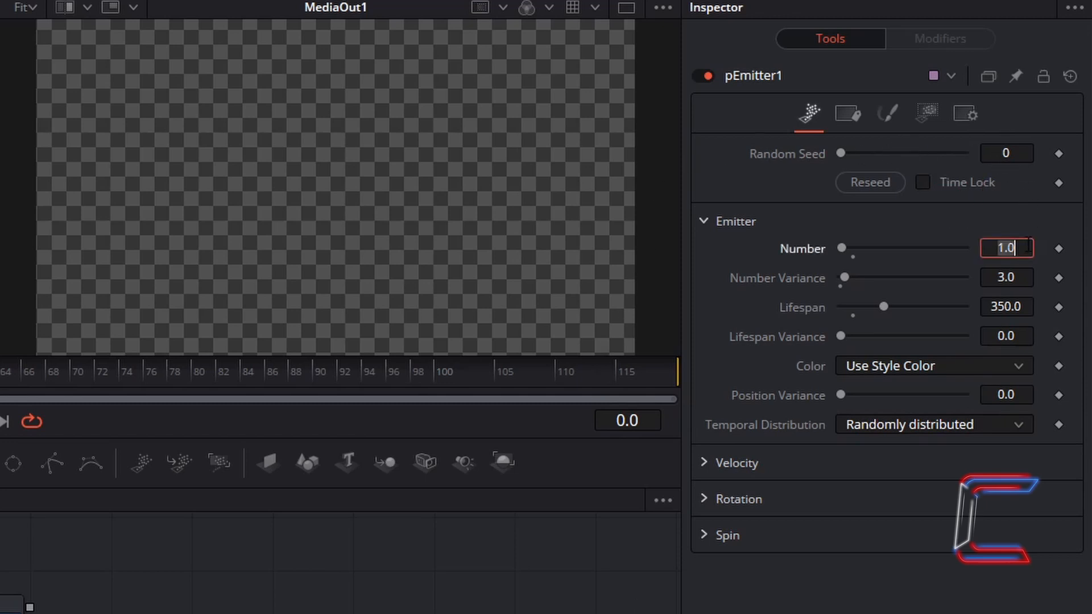
{"action": "type", "text": "2"}
{"action": "key", "text": "Tab"}
{"action": "left_click", "coordinate": [704, 221]}
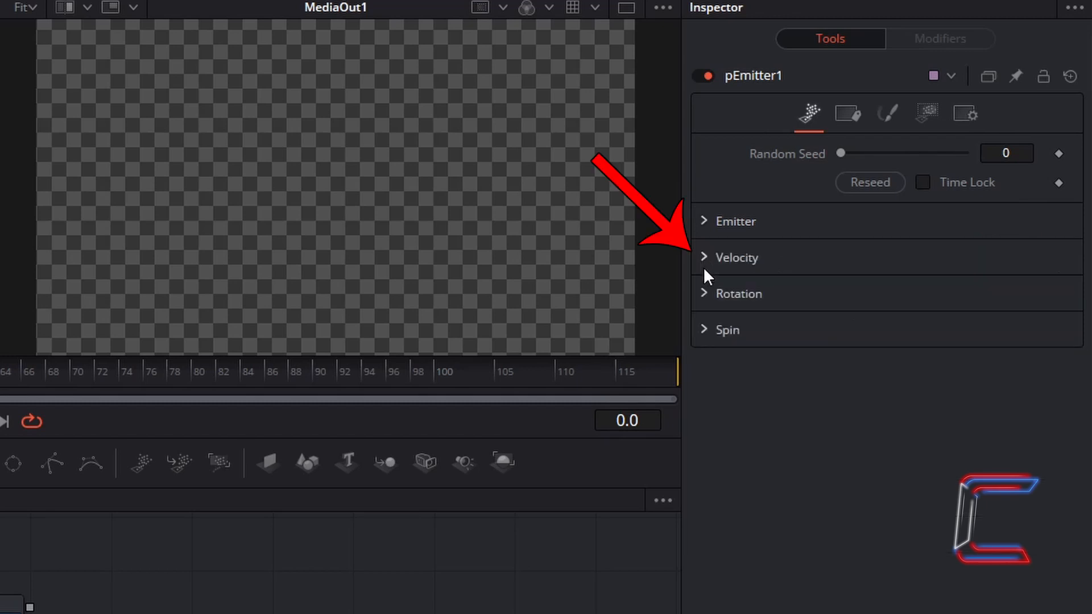
Set the Velocity of pEmitter1 to 0.065
{"action": "left_click", "coordinate": [704, 262]}
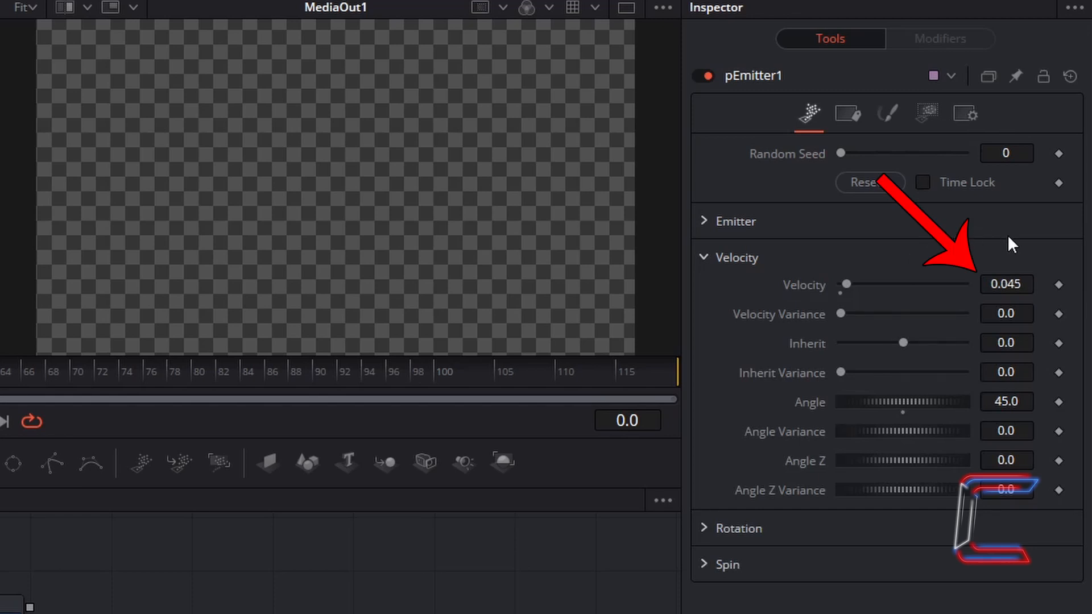
{"action": "left_click", "coordinate": [1013, 284]}
{"action": "key", "text": "BackSpace"}
{"action": "type", "text": "6"}
{"action": "key", "text": "Tab"}
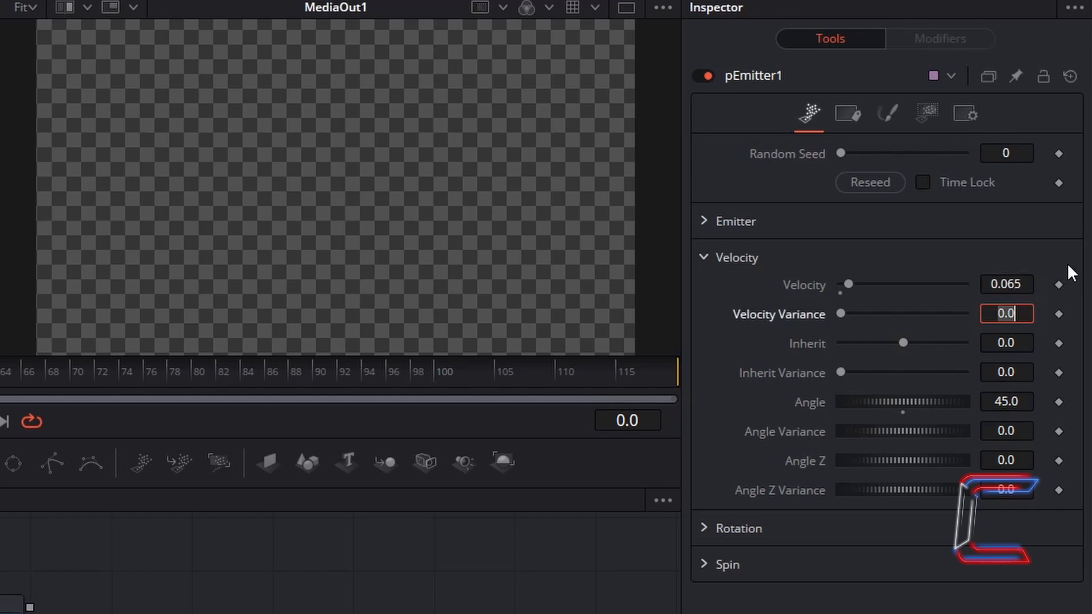
Change pEmitter1's particle style color to white (#ffffff)
{"action": "left_click", "coordinate": [891, 121]}
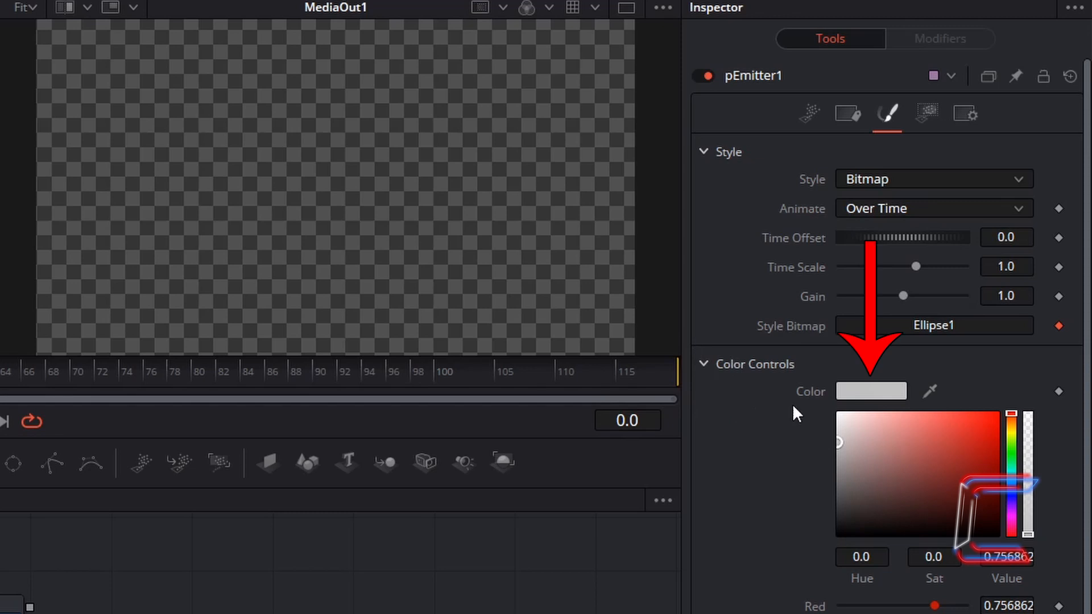
{"action": "left_click", "coordinate": [894, 388]}
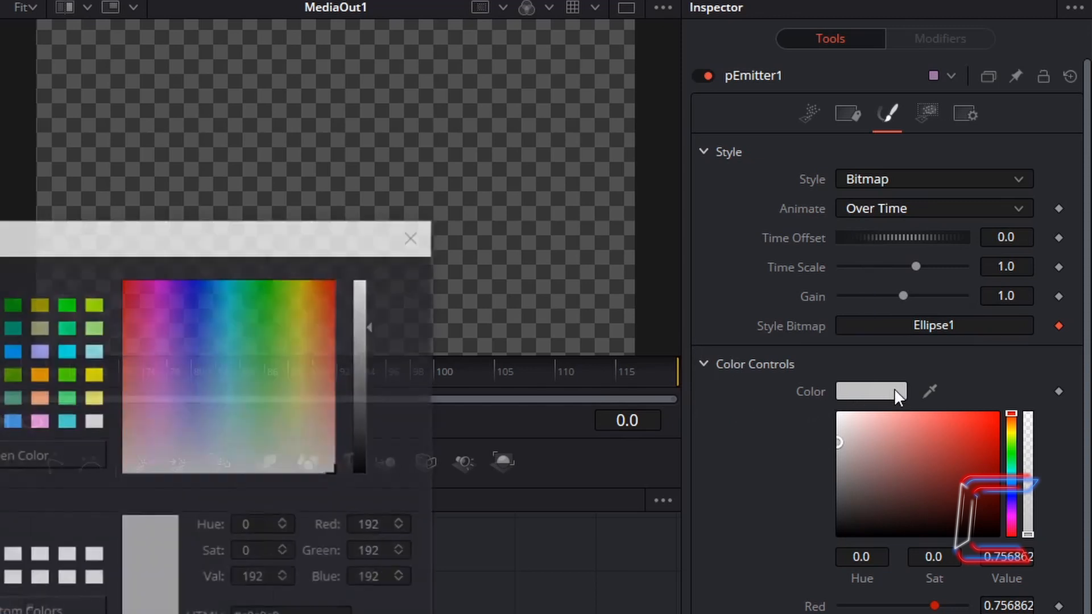
{"action": "left_click", "coordinate": [146, 398]}
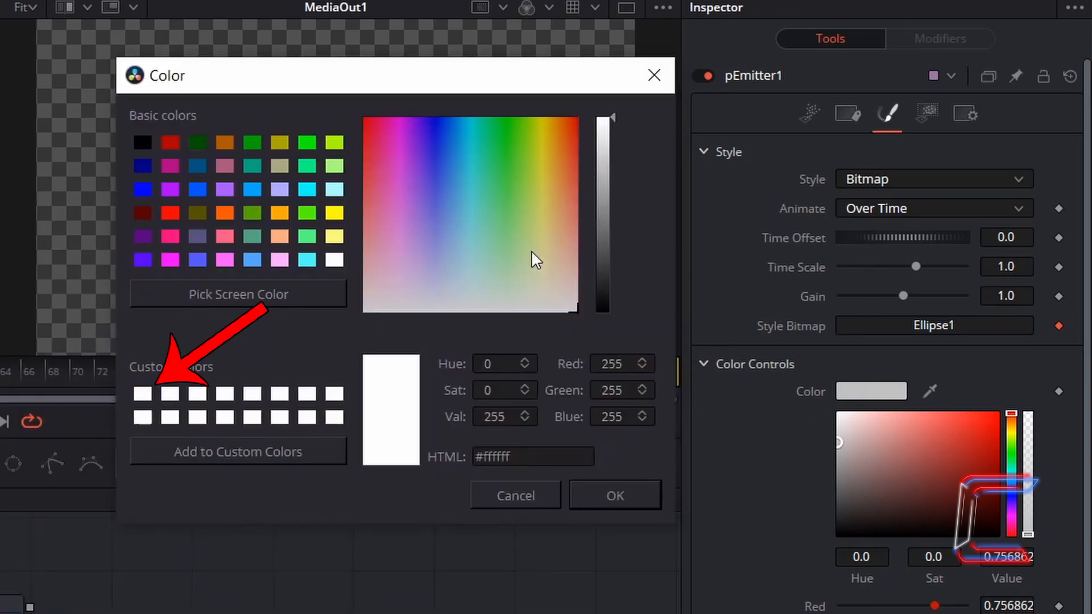
{"action": "left_click", "coordinate": [643, 495]}
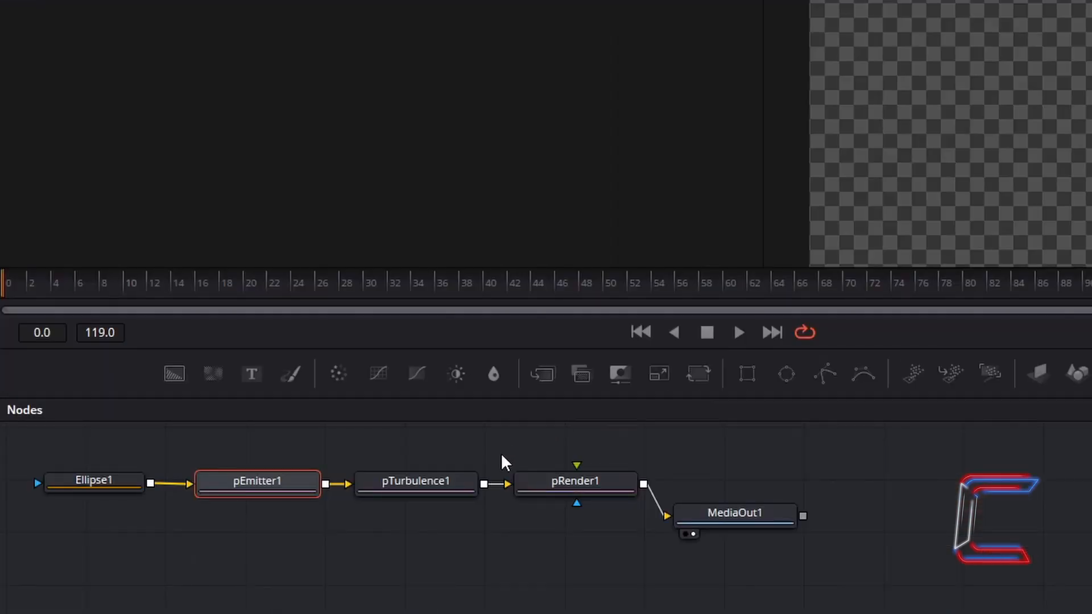
Select the pTurbulence1 node for editing
{"action": "left_click", "coordinate": [463, 487]}
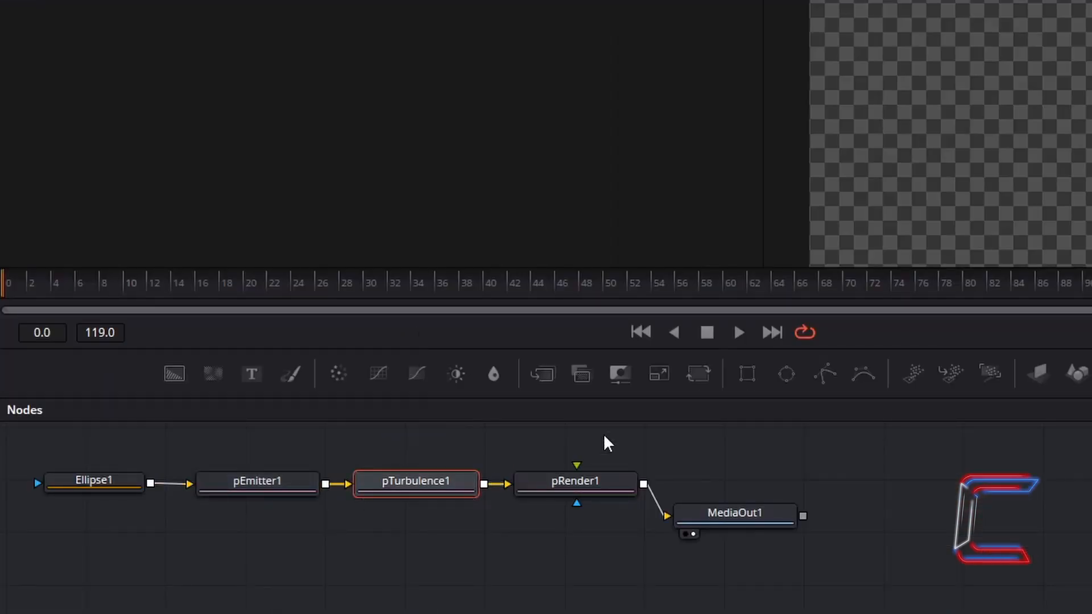